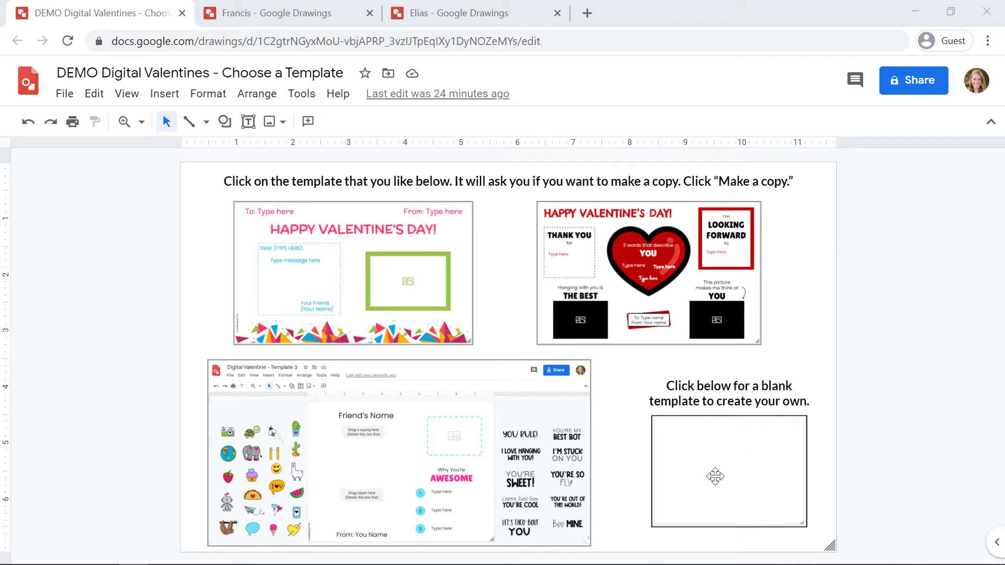
Make a copy of Digital Valentine - Template 2 from the red heart template's linked preview
click(621, 237)
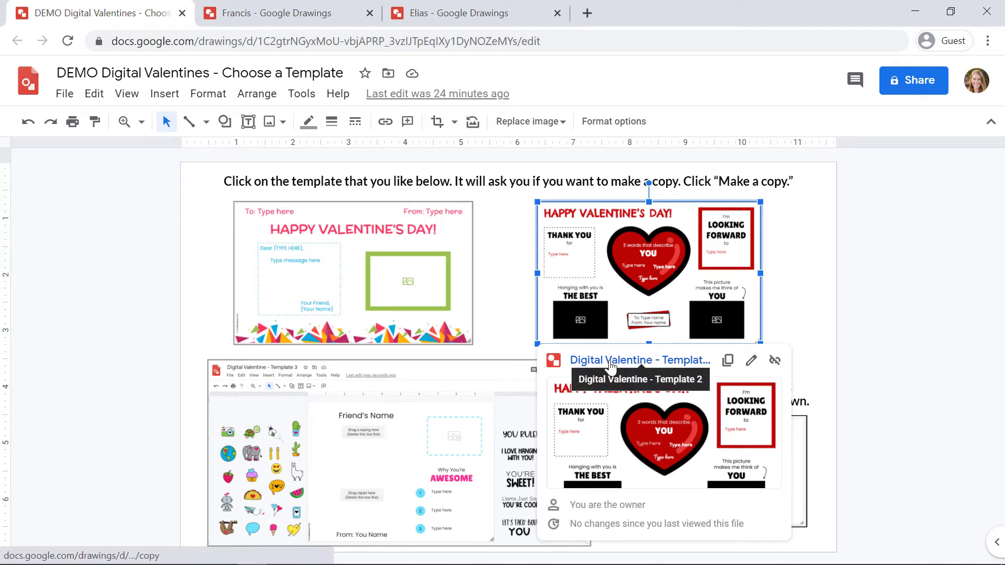
click(611, 361)
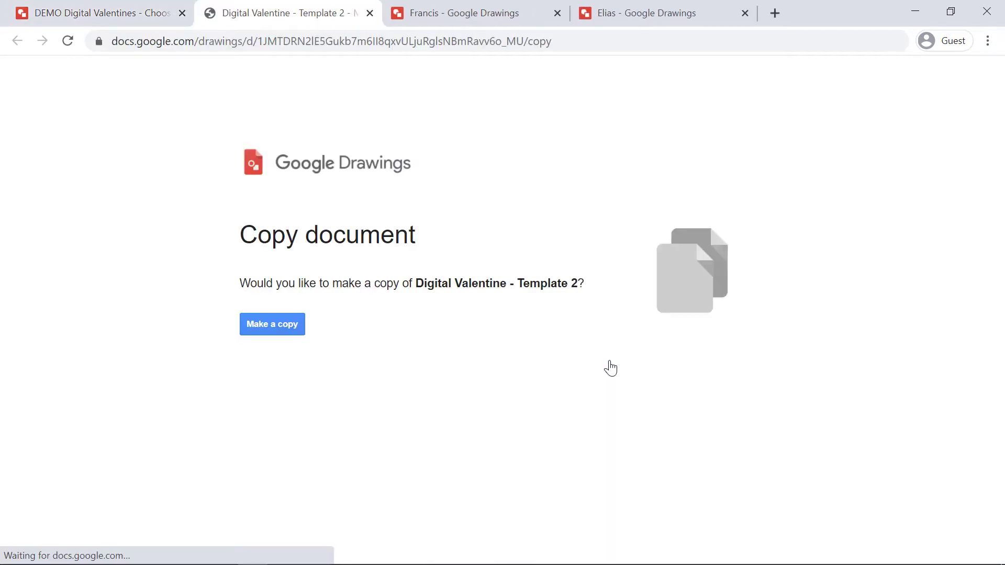
click(269, 330)
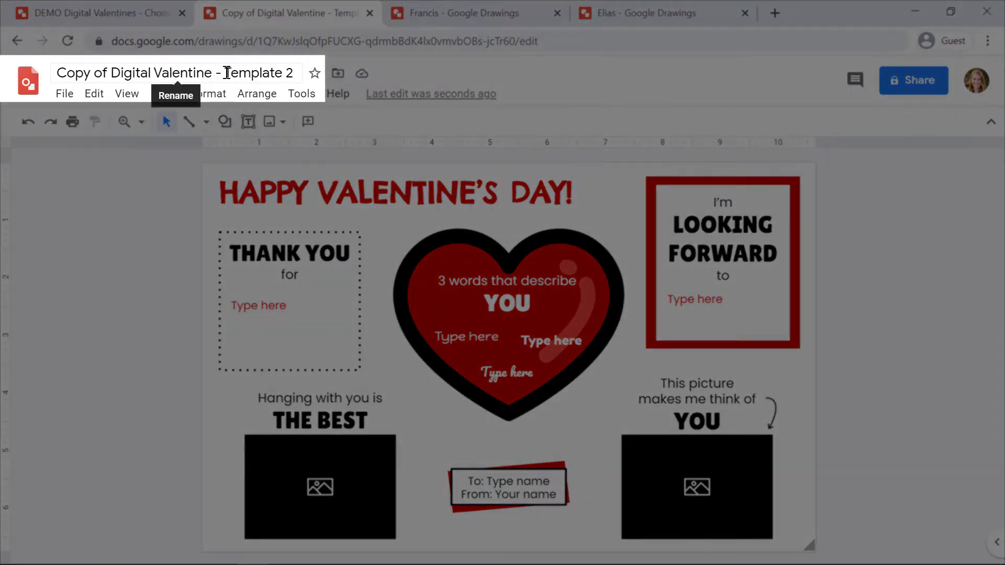
Rename the copied drawing with the friend's first name
click(228, 73)
triple_click(53, 74)
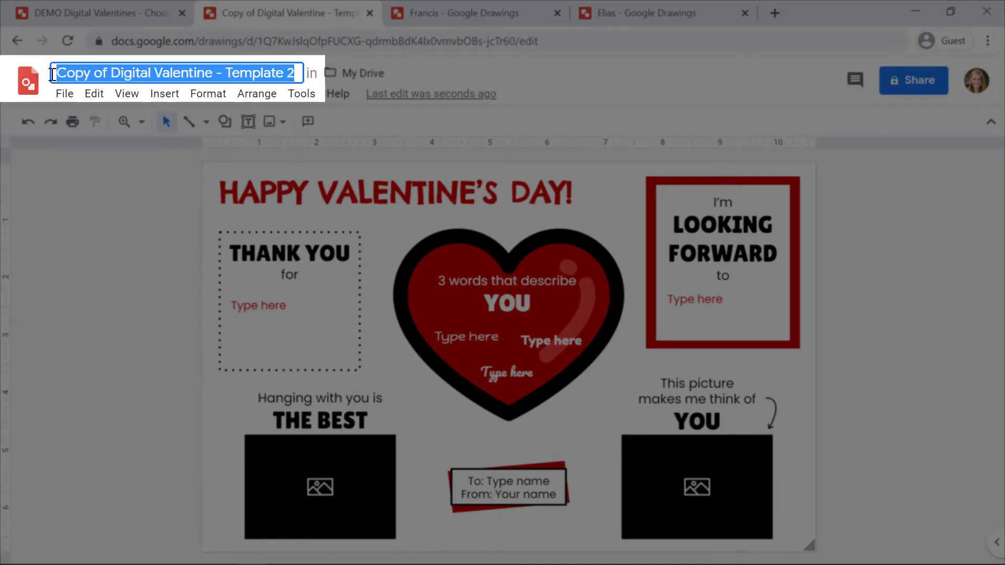
text(Francis)
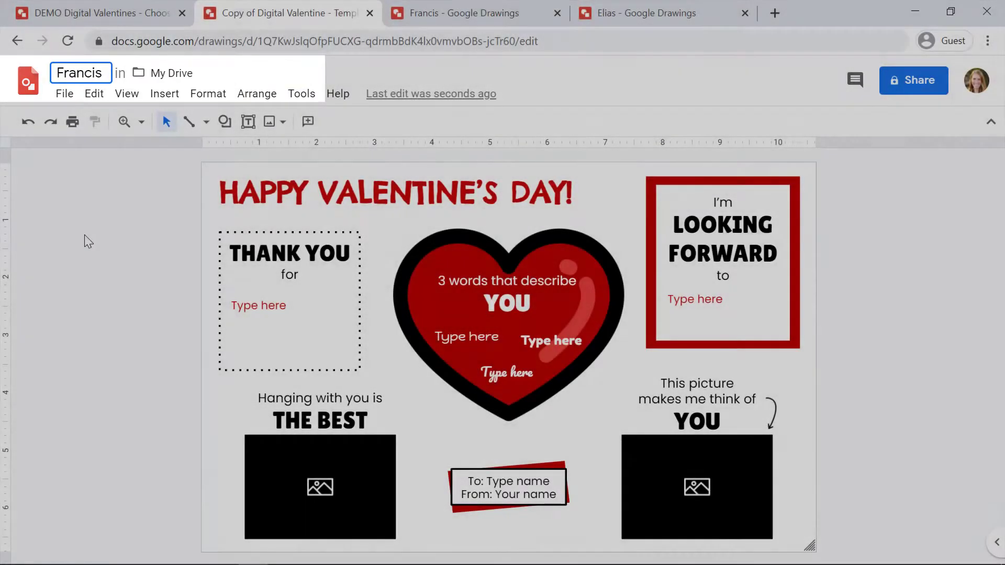
click(84, 235)
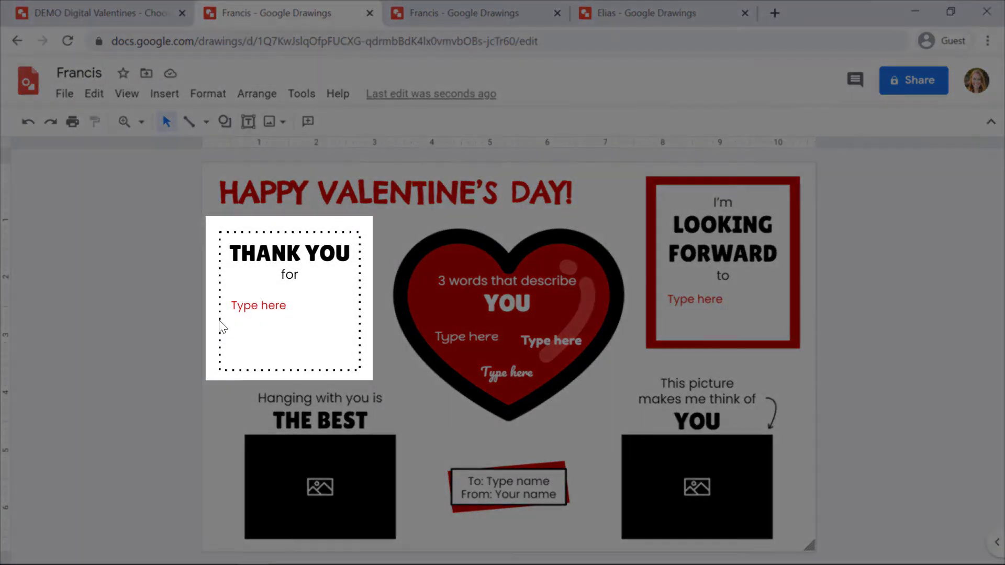
Replace the placeholder under "THANK YOU for" with "Always finding me on the playground at lunch recess. I really like playing with you!"
click(259, 325)
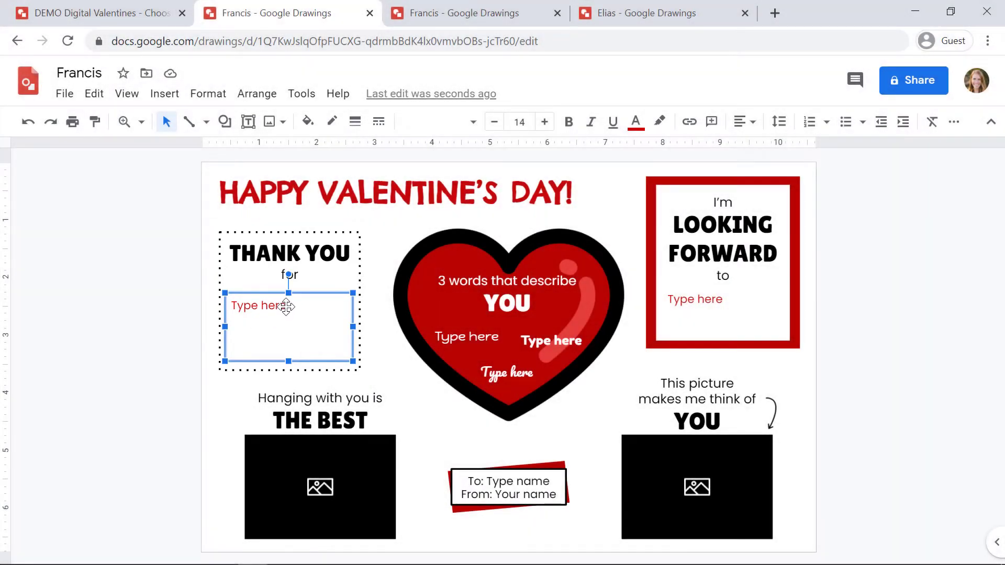
drag(285, 308, 217, 307)
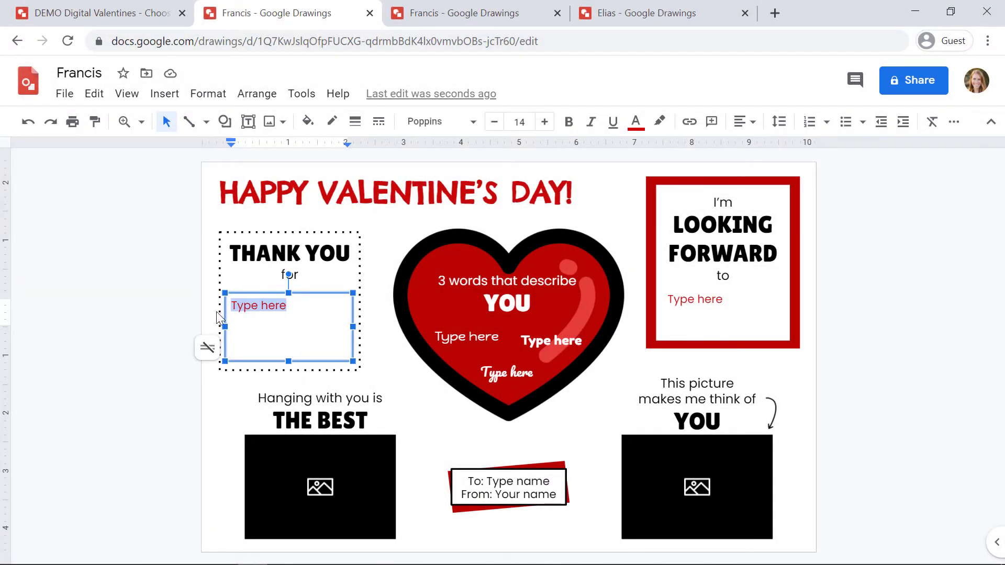
text(Always finding me on the playground at lunch recess. I really like playing with you!)
click(167, 339)
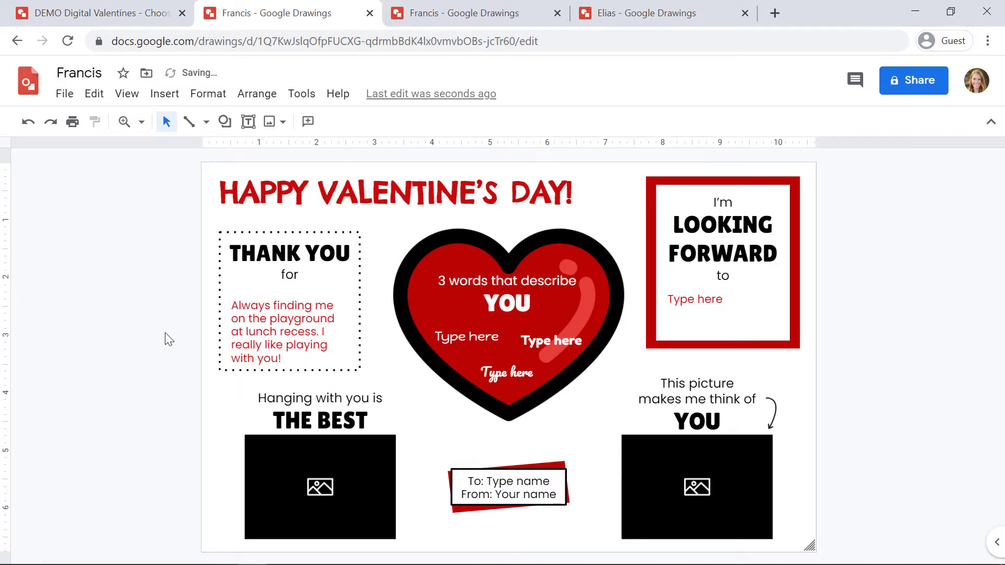
click(253, 193)
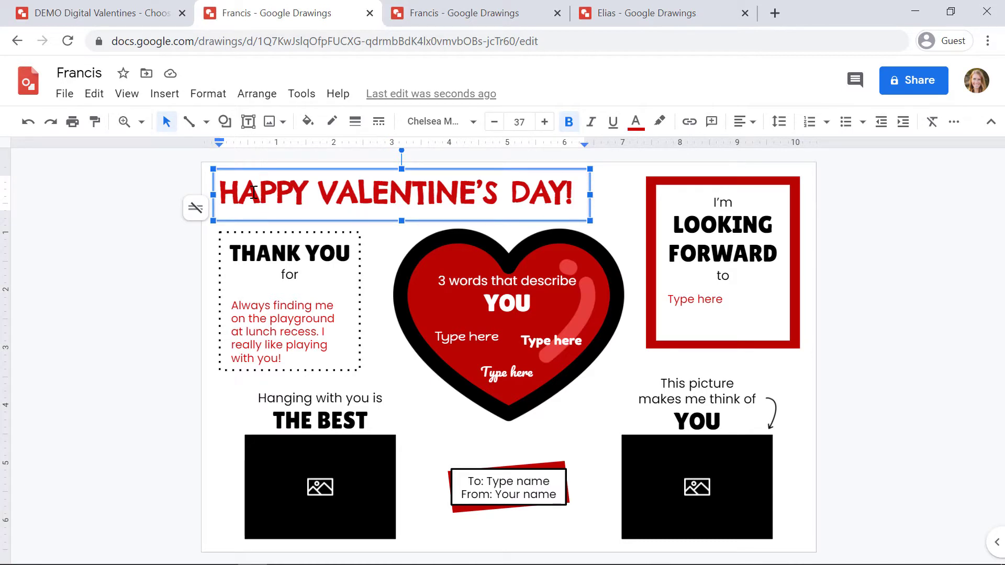
click(305, 254)
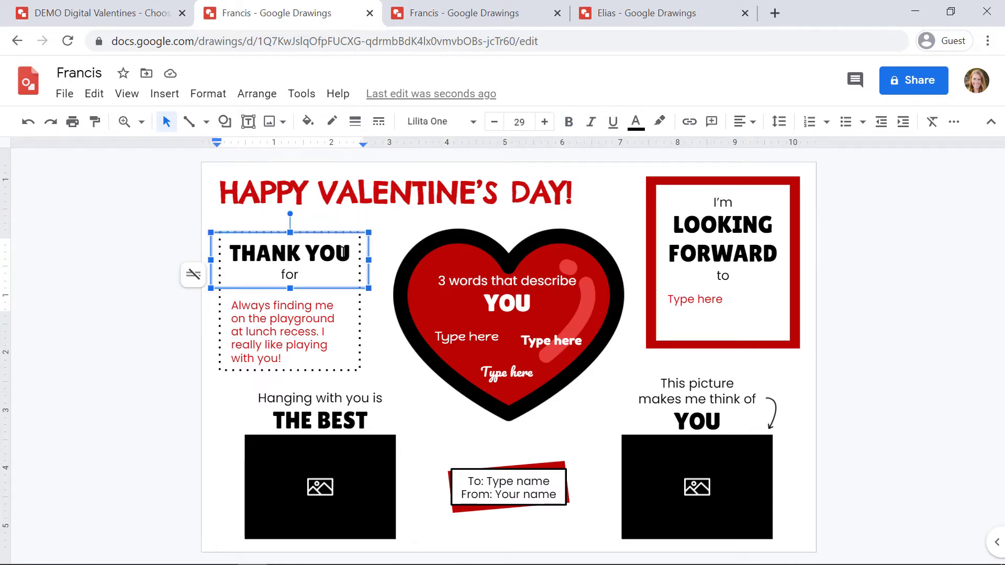
click(497, 296)
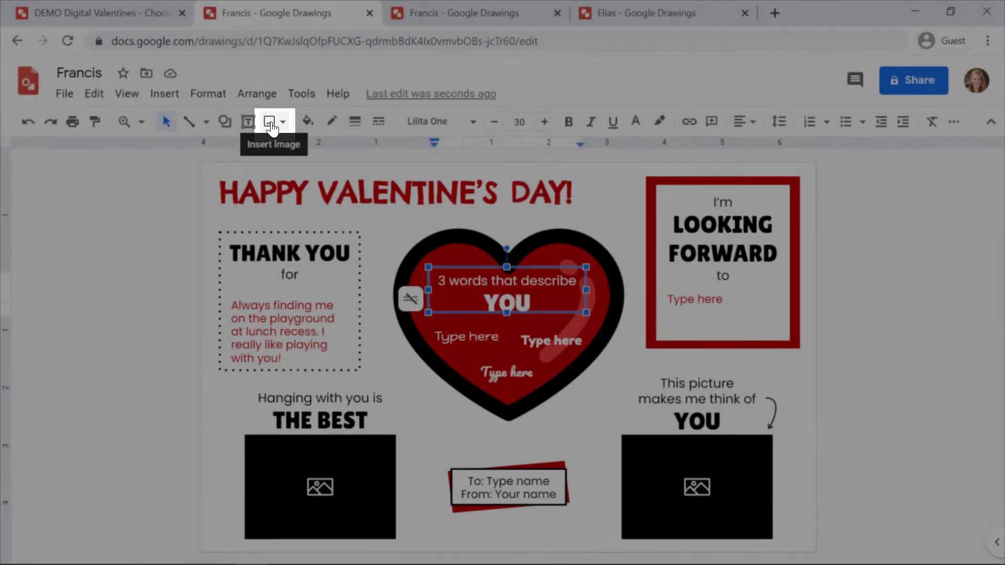
Search the web for images of "kids biking" to insert into the drawing
click(270, 126)
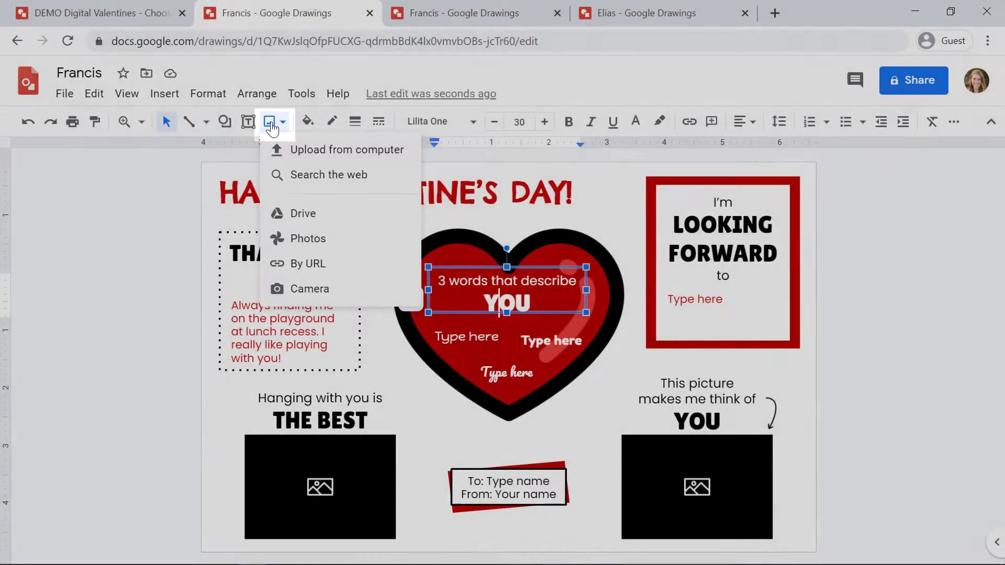
click(297, 176)
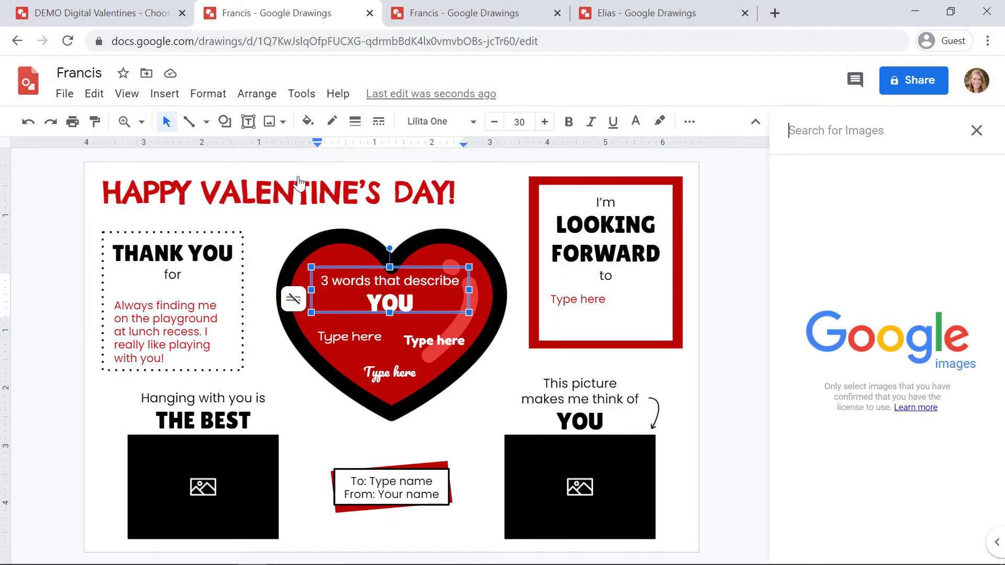
text(kids)
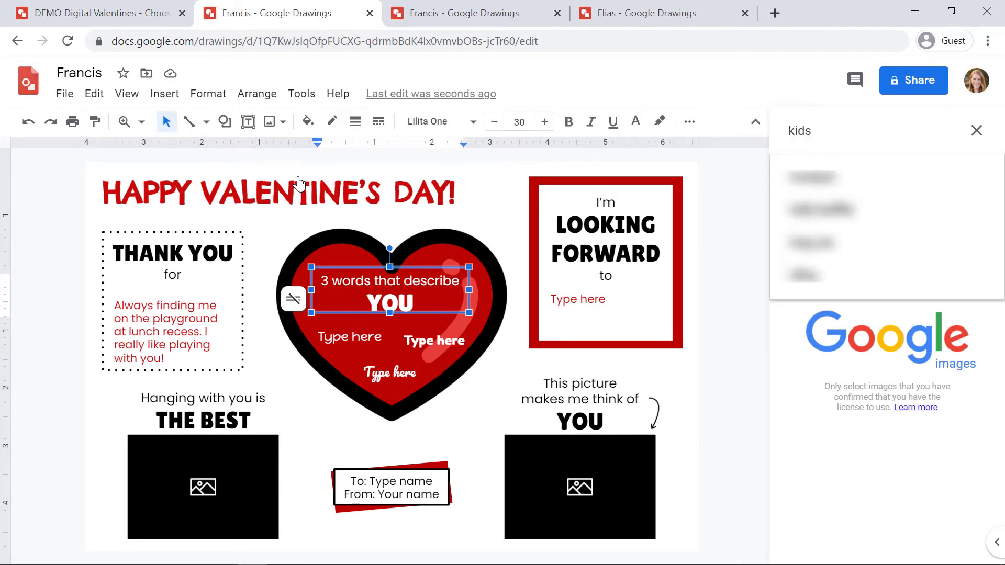
text( biking)
key(Return)
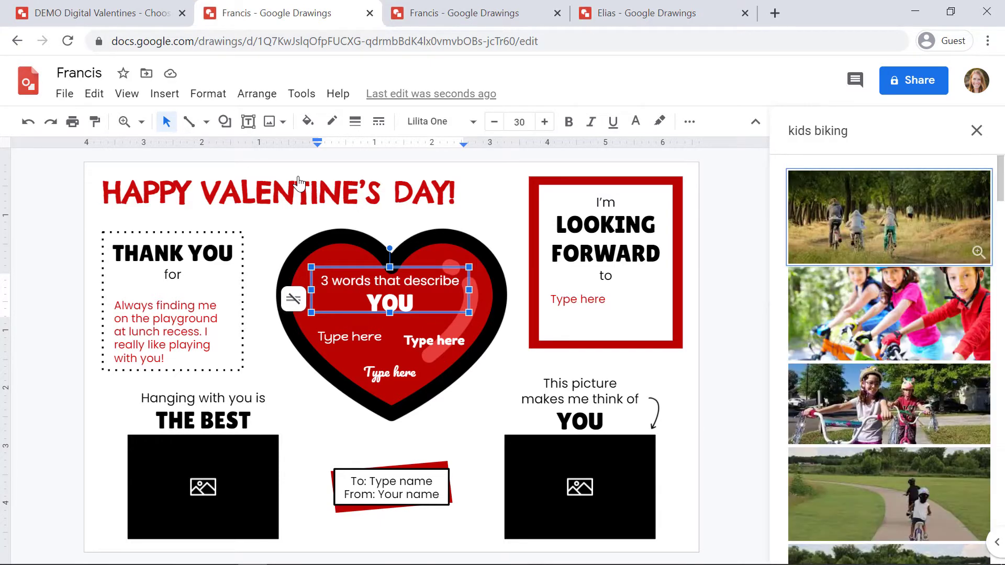
Insert the photo of a child in mid-air on a blue bike from the image results
scroll(905, 304, down, 5)
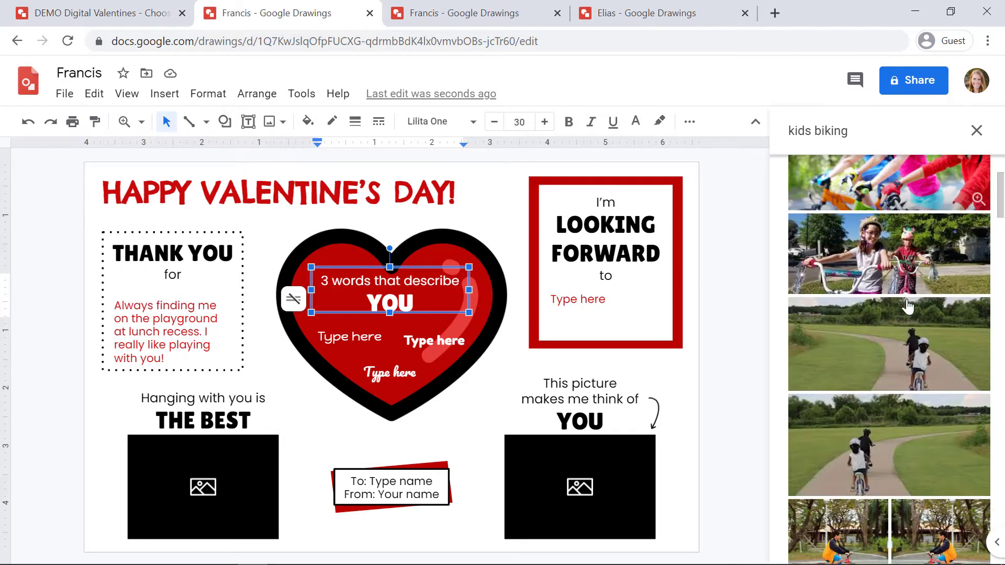
scroll(906, 303, down, 12)
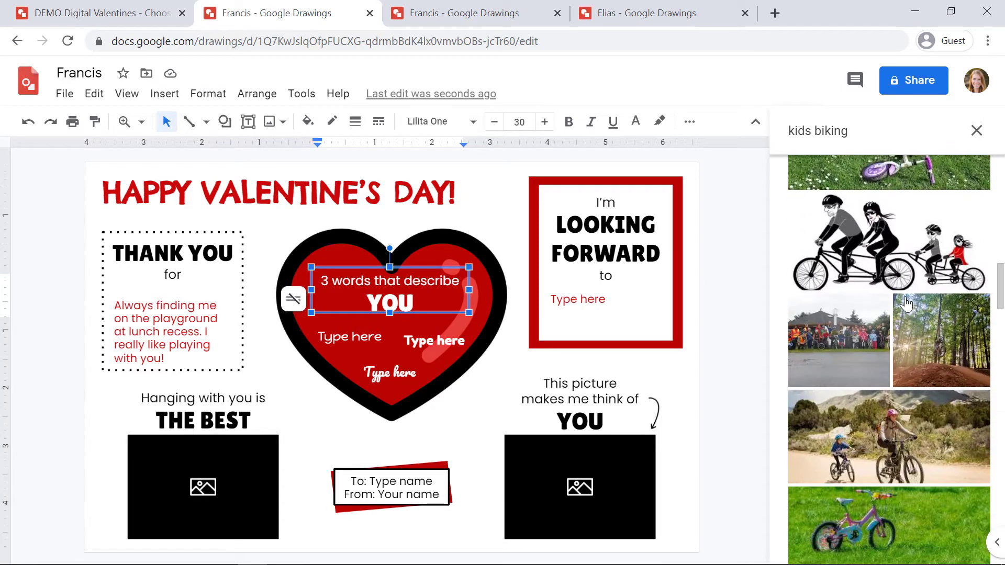
scroll(906, 303, down, 10)
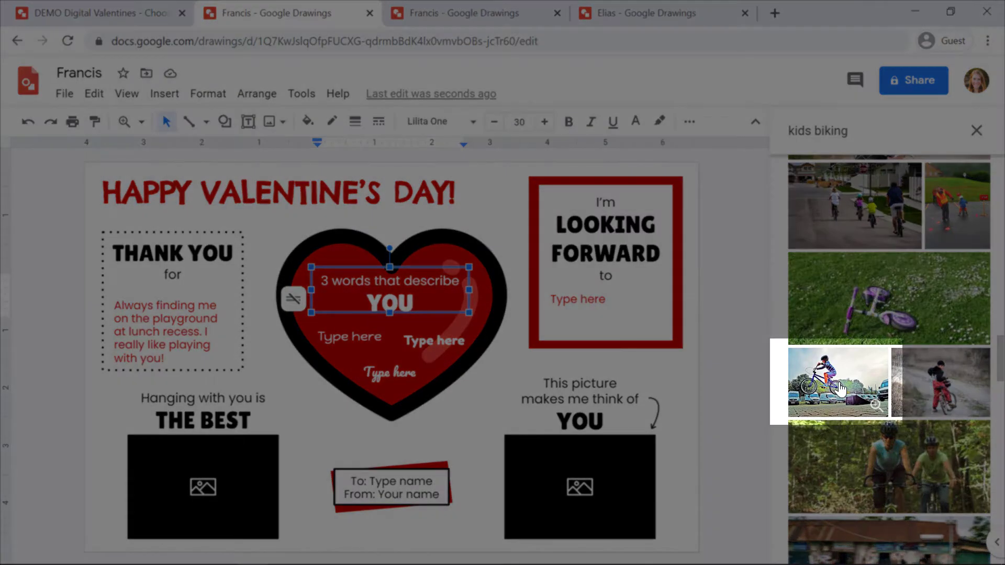
click(838, 390)
click(838, 390)
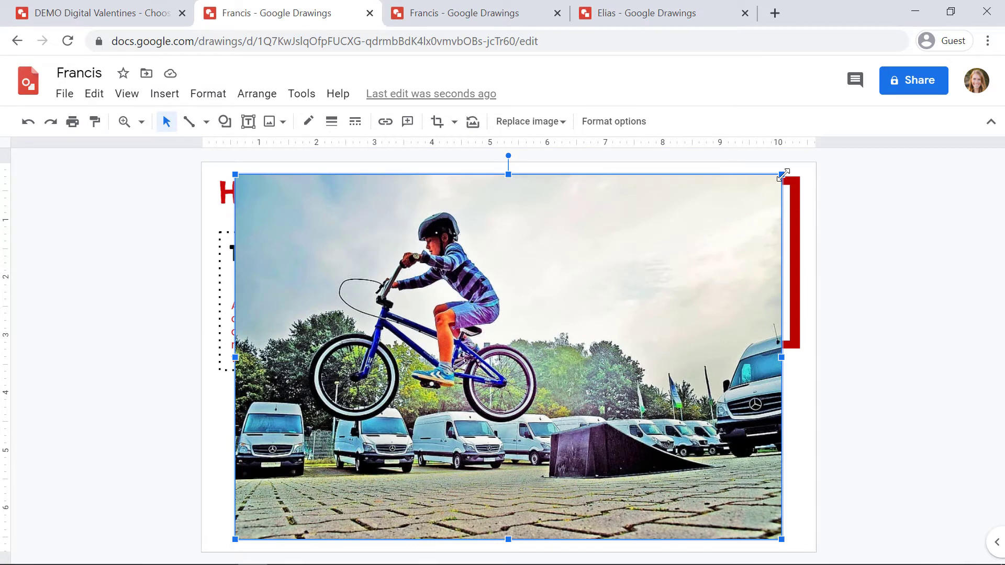
Shrink the bike photo to fit inside the black frame under "Hanging with you is THE BEST", leaving a black border
drag(782, 174, 361, 464)
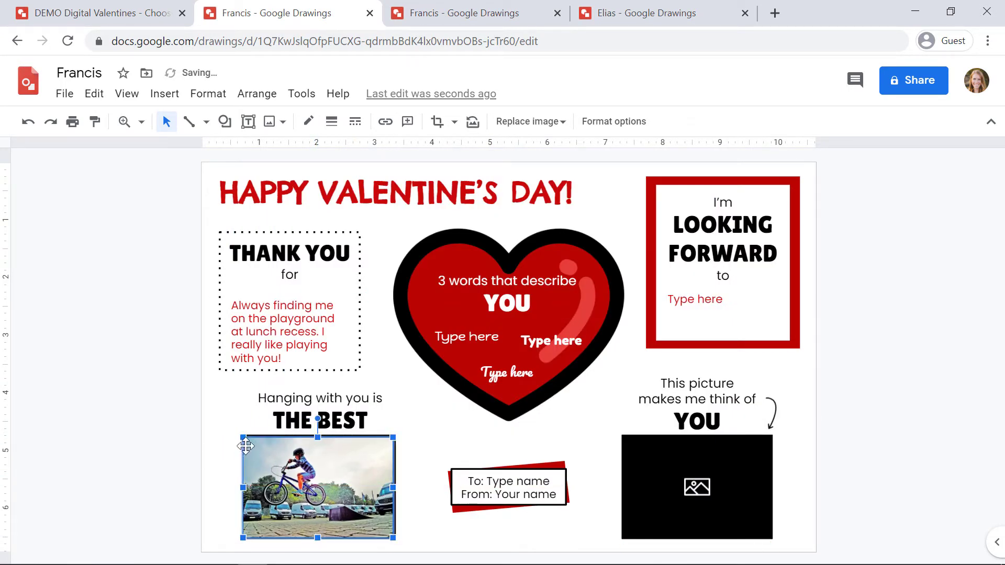
drag(244, 437, 250, 441)
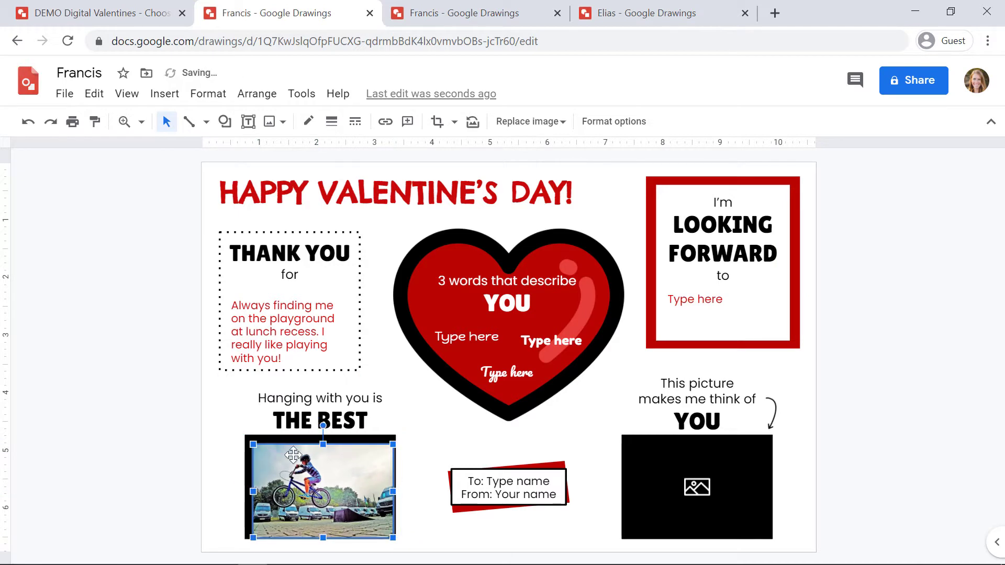
key(Escape)
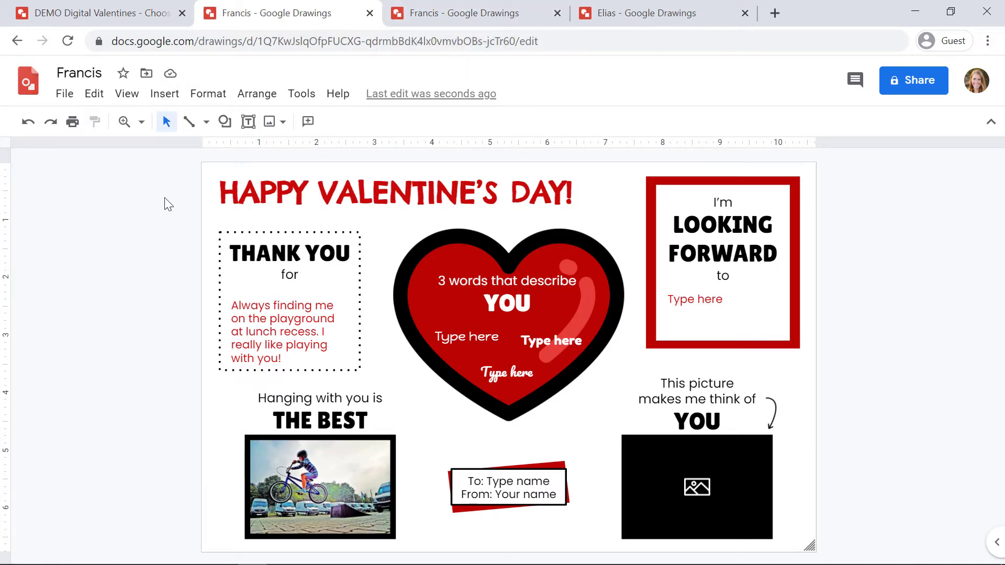
Switch to the completed valentine drawing and add the friend's e-mail address as a sharing recipient
click(467, 19)
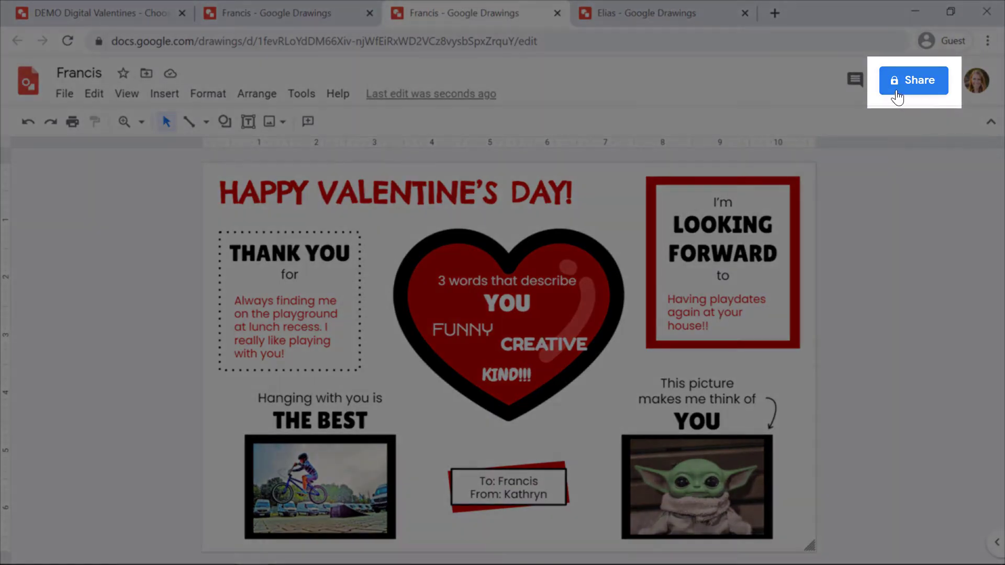
click(897, 89)
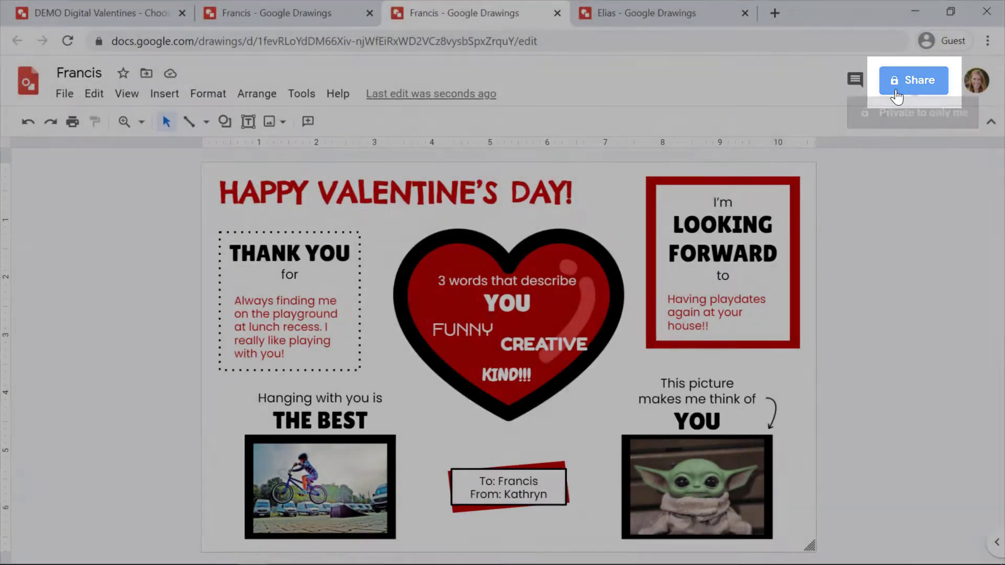
text(fran)
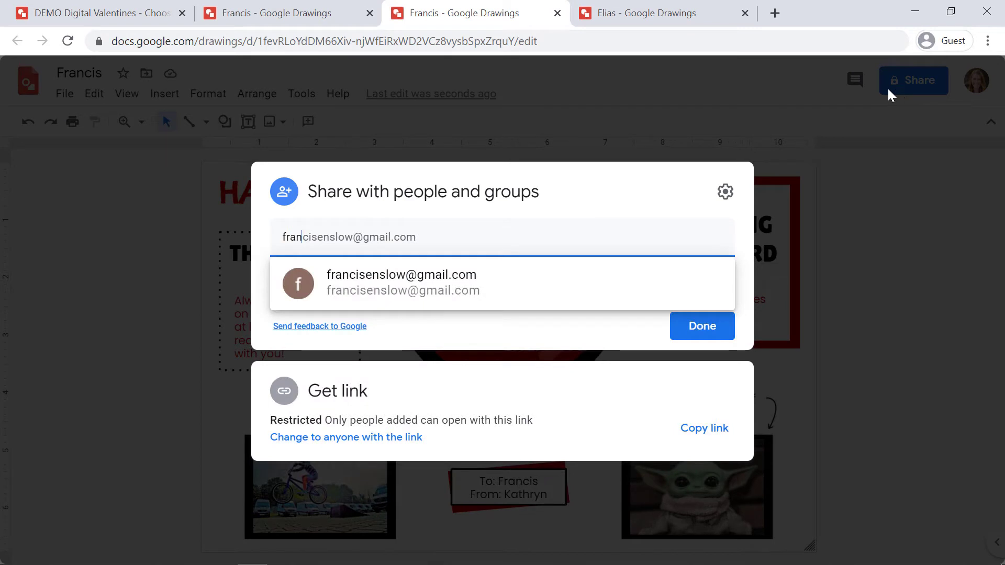
click(550, 292)
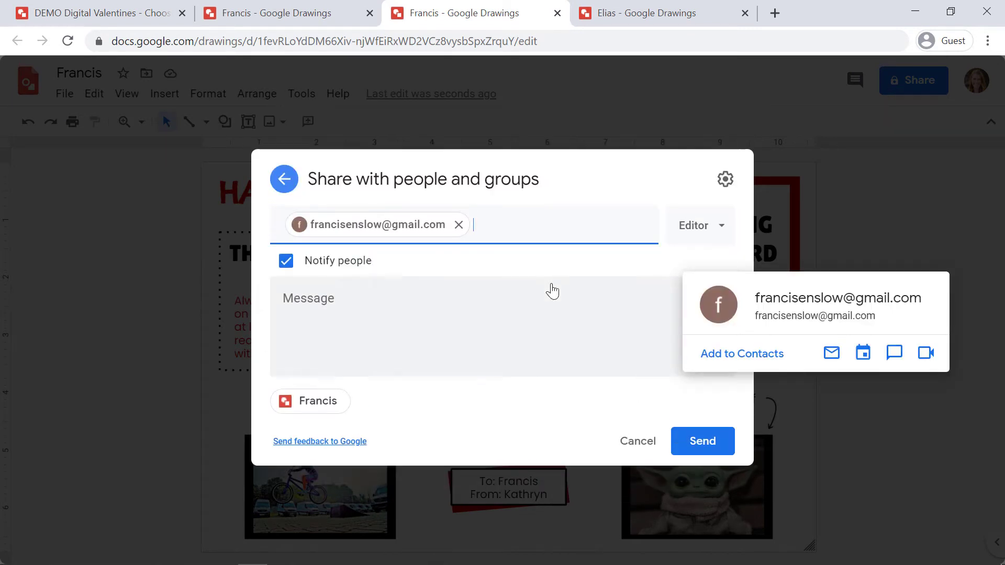
Add the message "Happy Valentine's Day!" to the sharing invitation
click(369, 310)
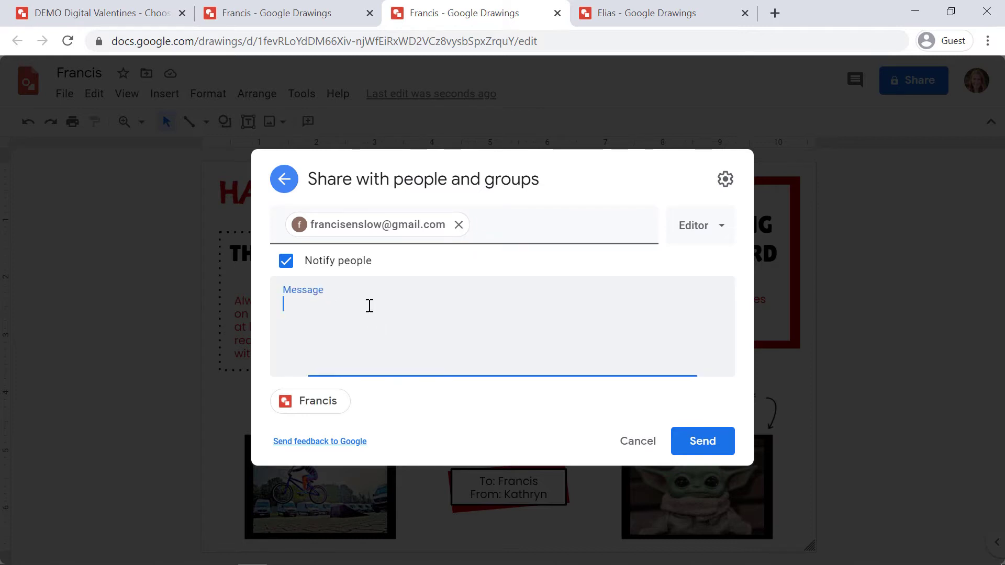
text(Happy Valentine)
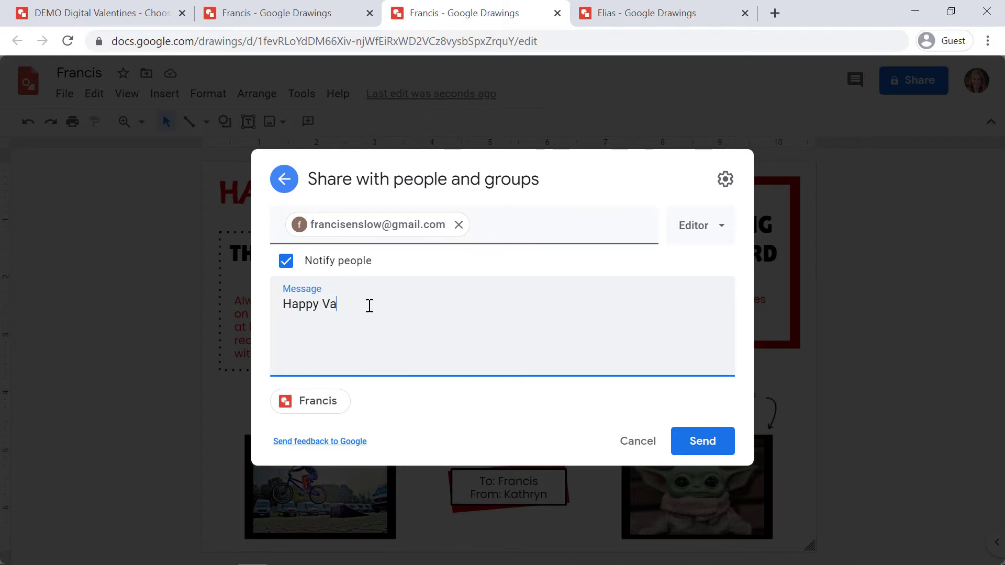
text('s Day!)
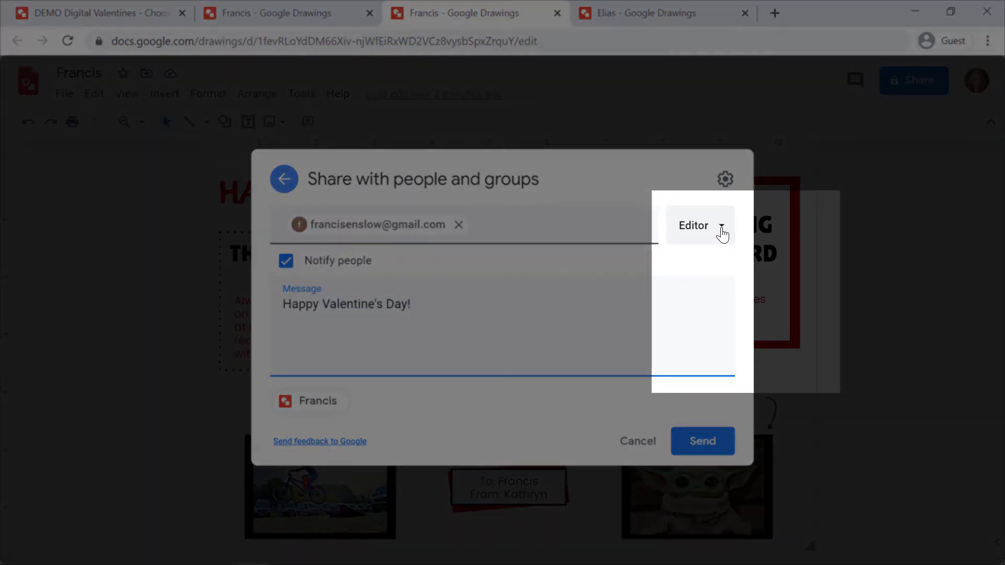
Set the recipient's access to Commenter and send the sharing invitation
click(722, 235)
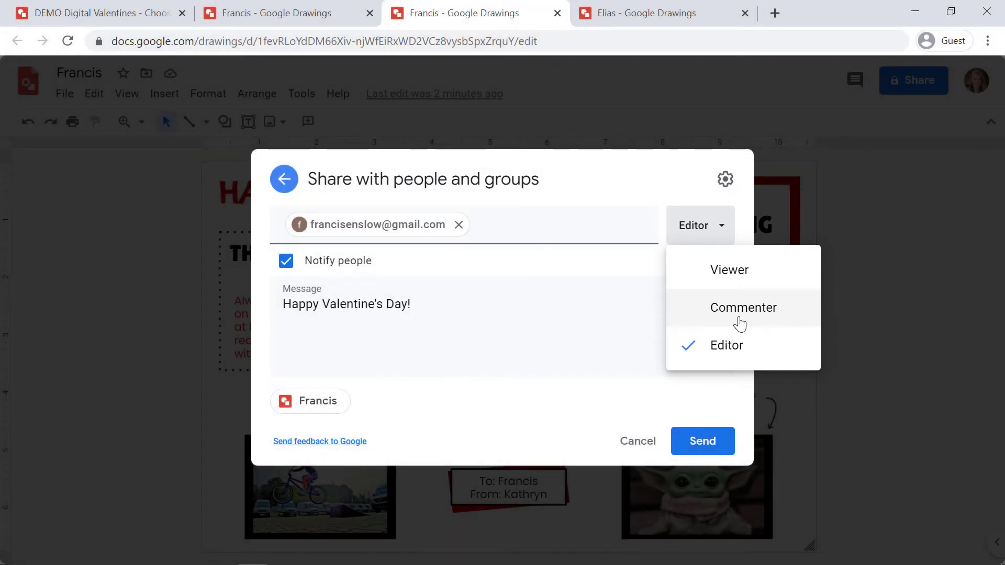
click(740, 323)
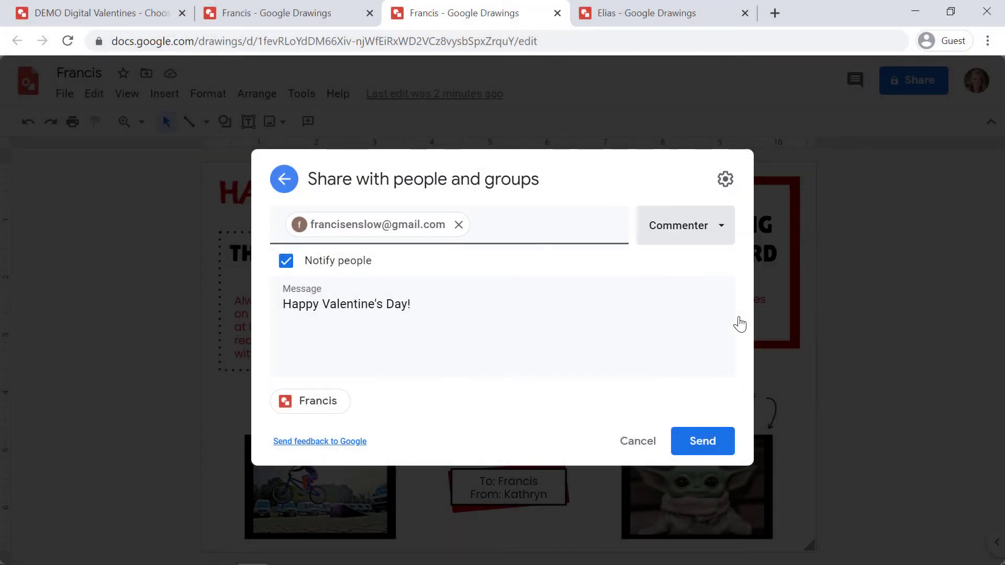
click(700, 444)
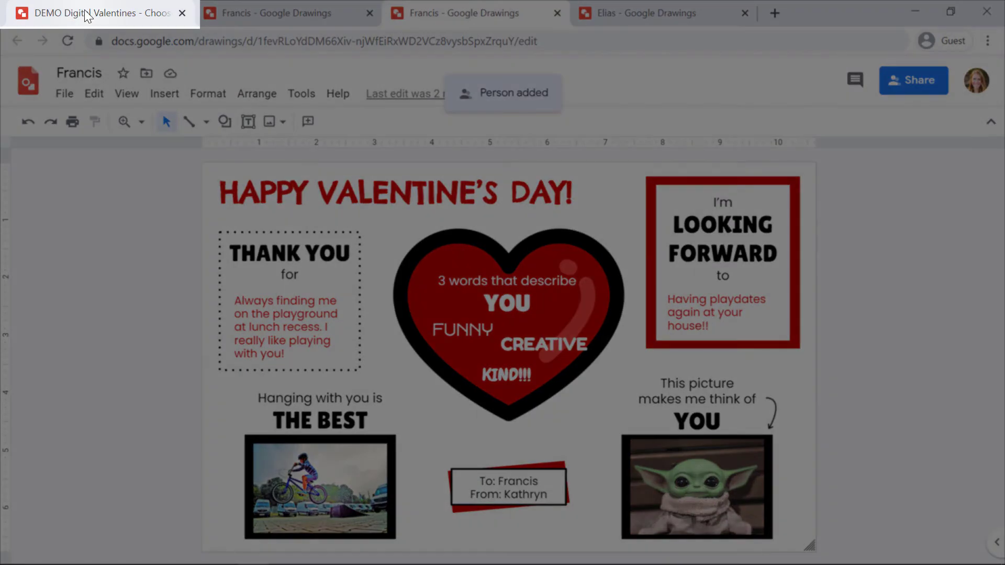
Return to the "DEMO Digital Valentines - Choose a Template" drawing and deselect the heart template image
click(86, 16)
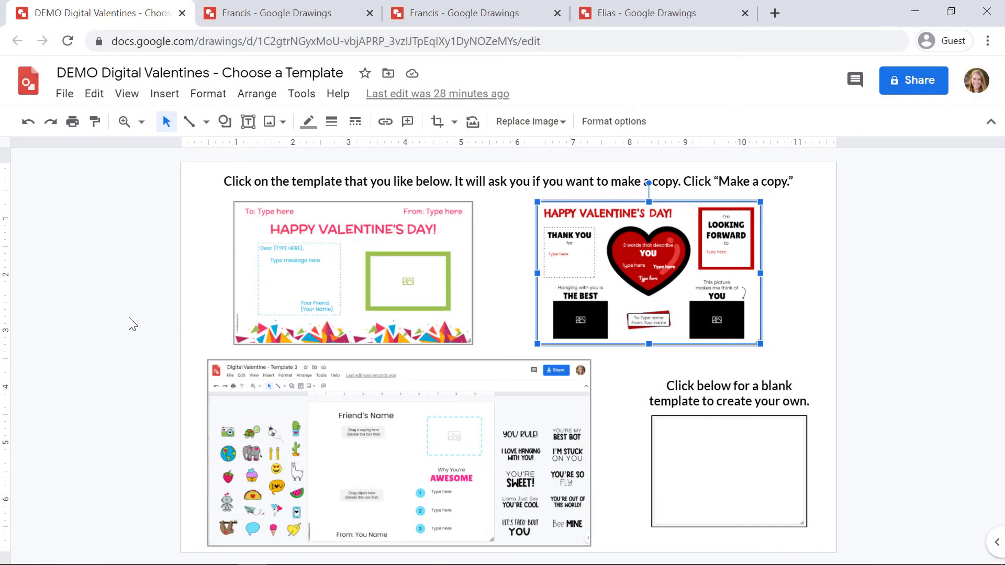
click(130, 319)
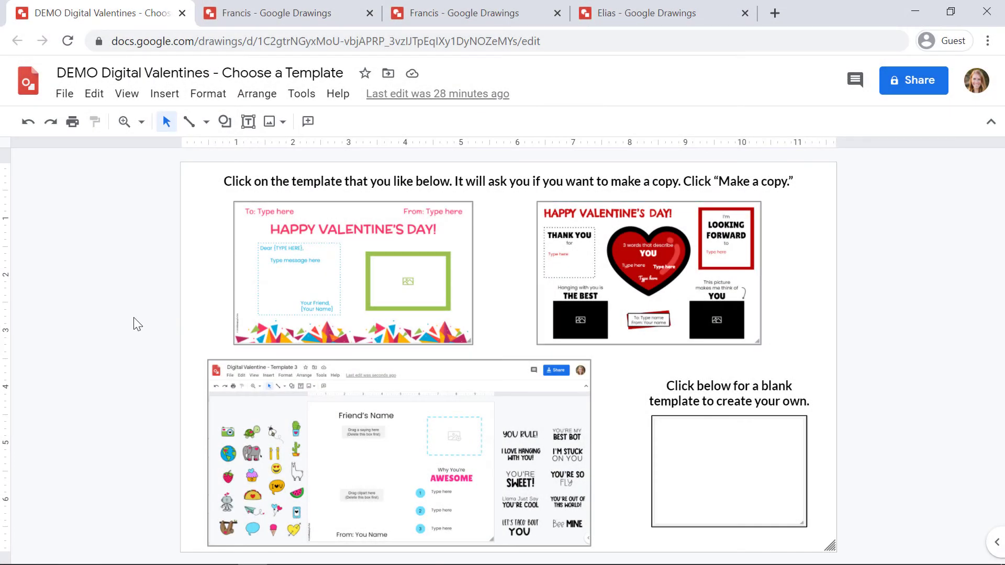
Make a copy of Digital Valentine - Template 3 and rename the copy with the friend's name
click(608, 285)
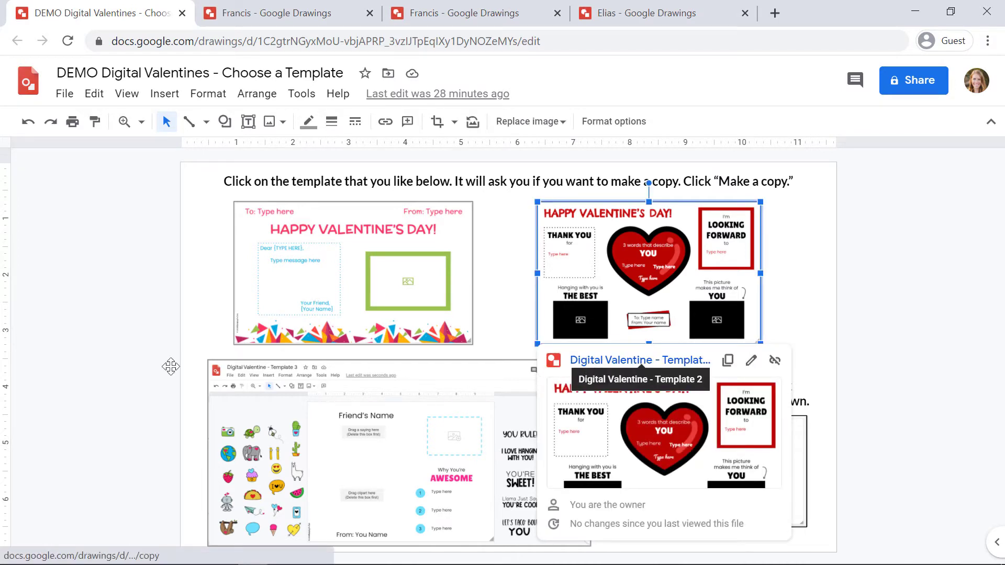
click(98, 372)
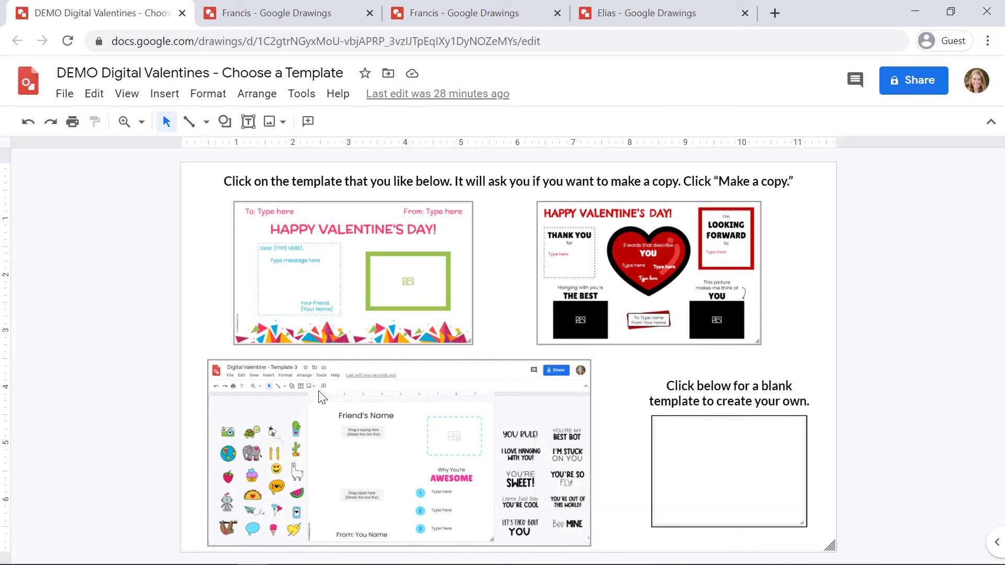
click(358, 377)
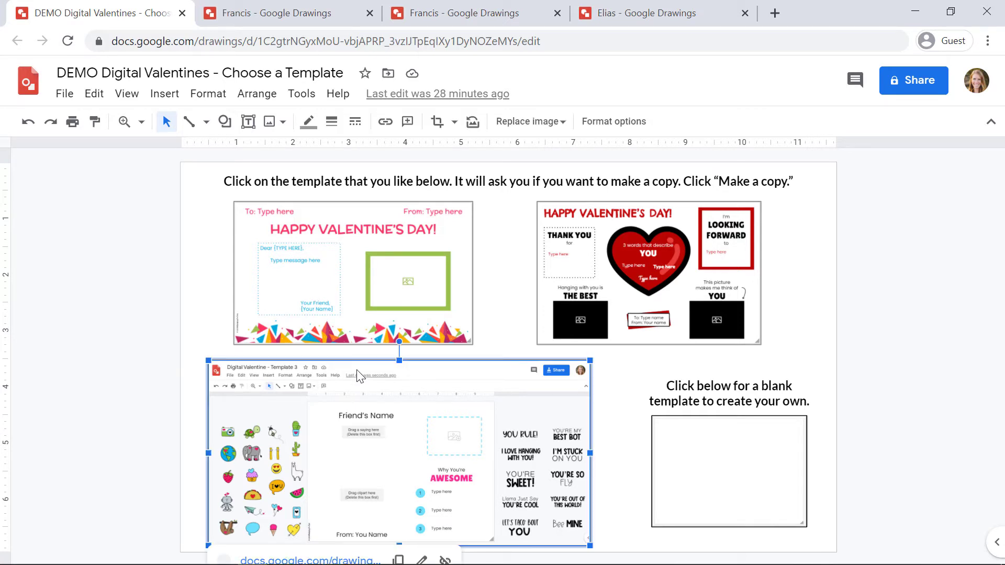
click(303, 560)
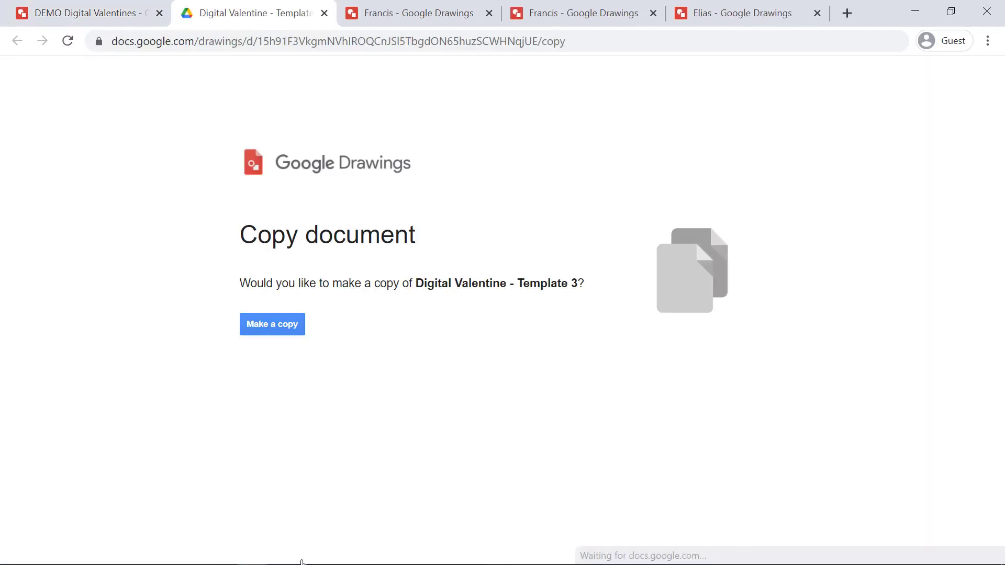
click(269, 326)
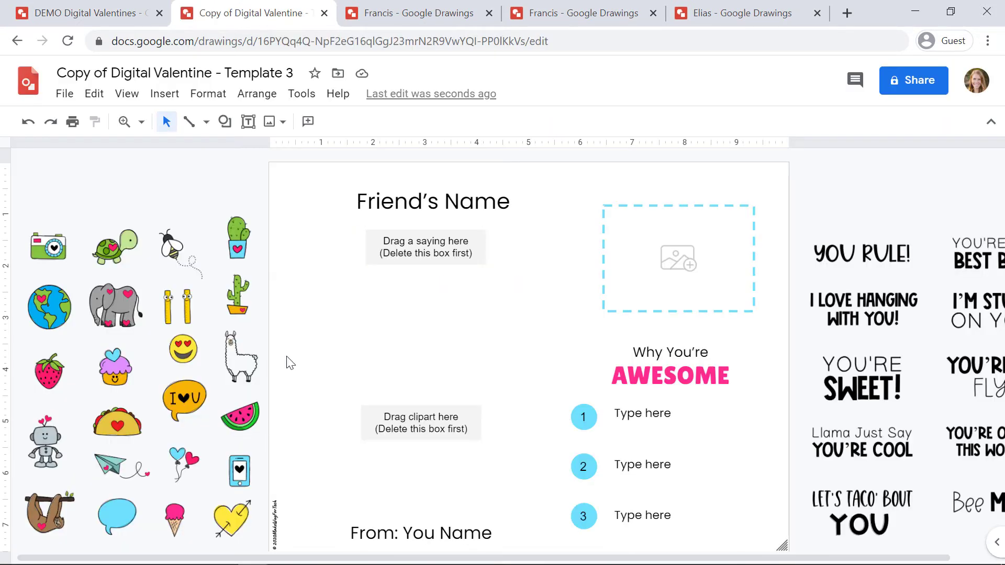
click(220, 73)
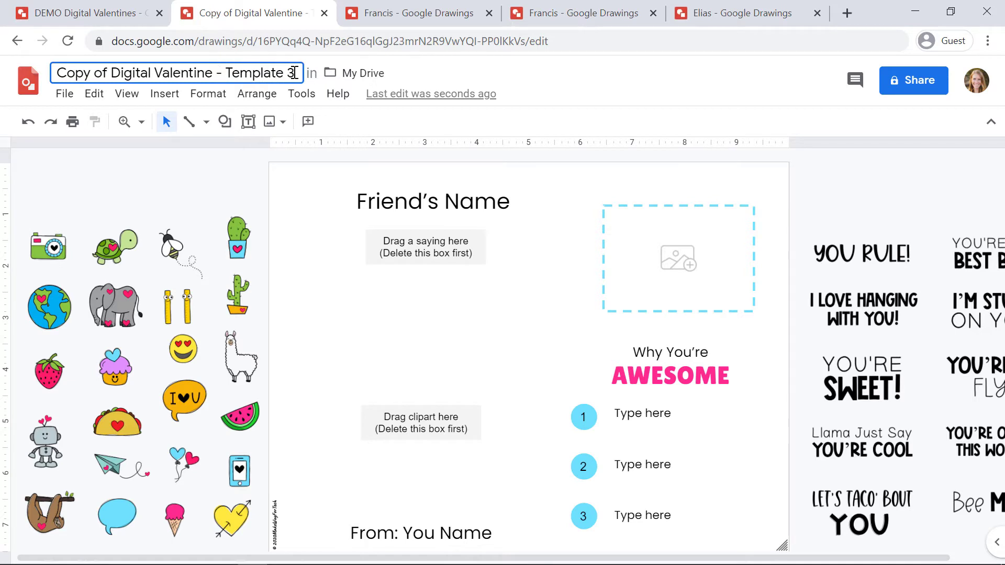
drag(297, 72, 56, 73)
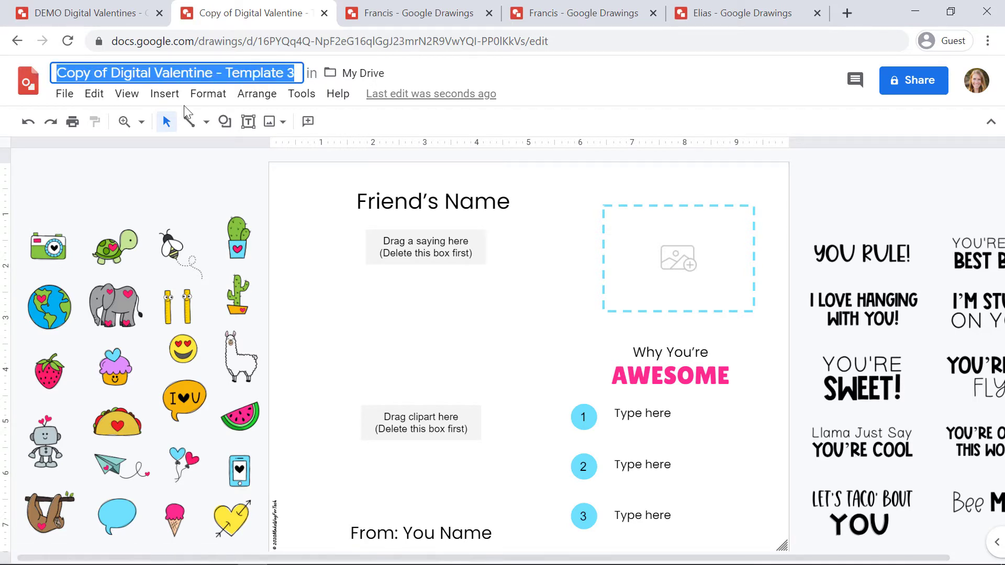
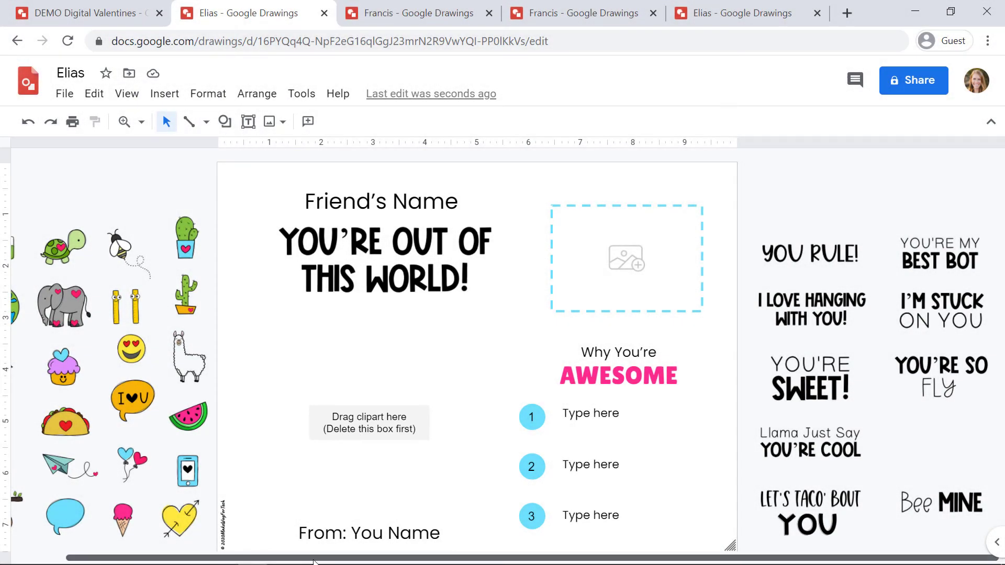
Delete the clipart placeholder box and place the Earth clipart in its spot on the page
drag(311, 560, 262, 560)
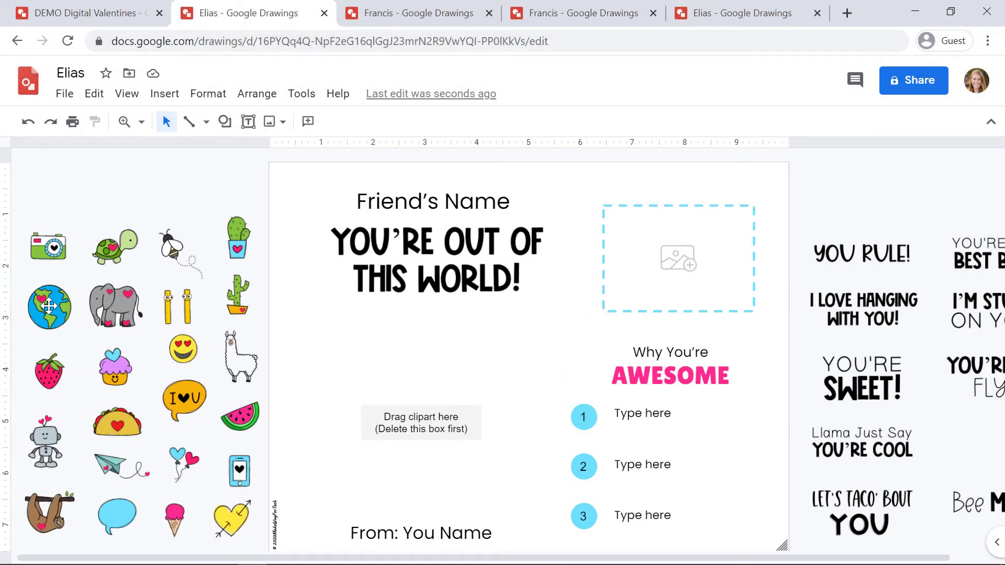
click(401, 436)
key(Delete)
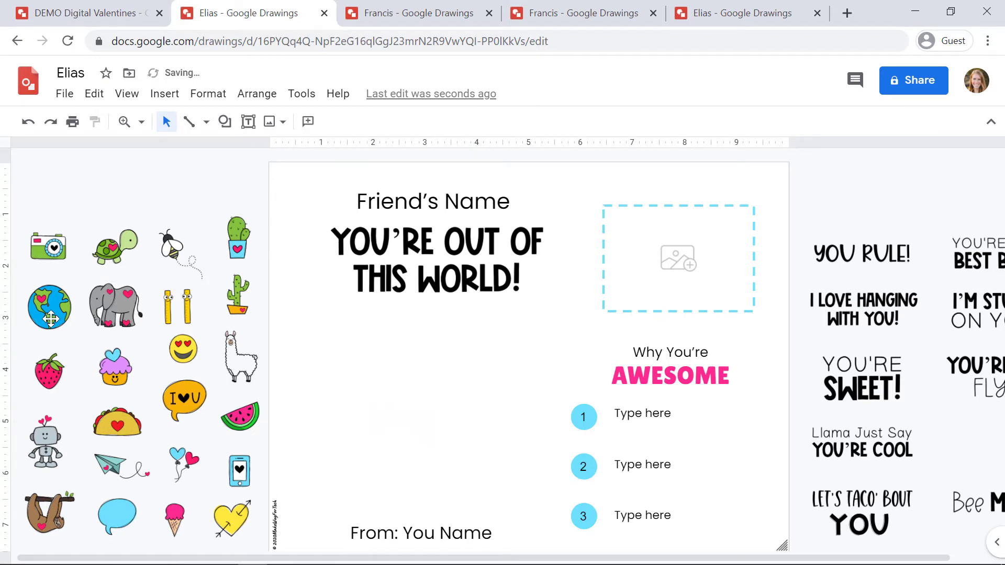
drag(60, 314, 427, 421)
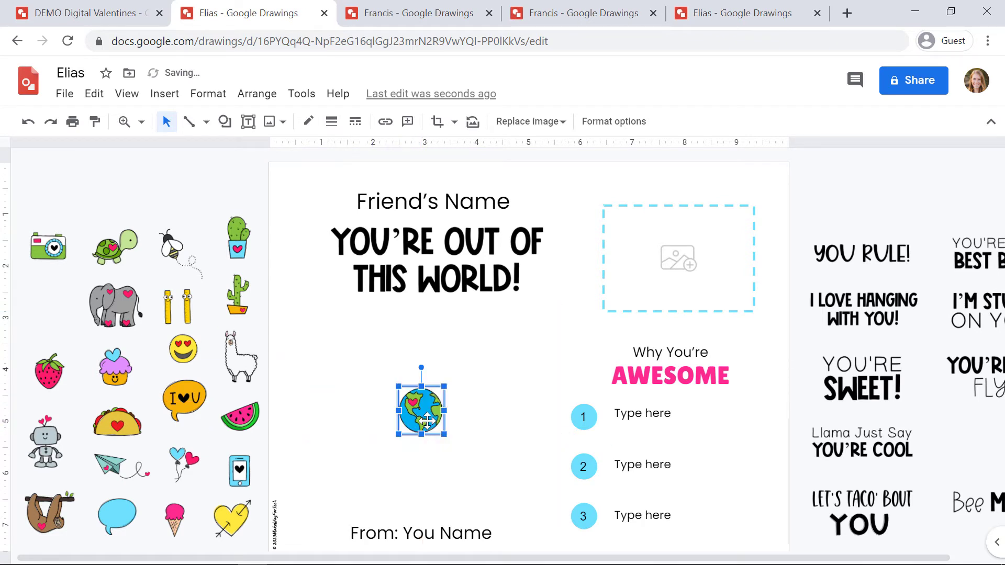
Enlarge the Earth clipart and position it between the saying and the "From" line
drag(443, 386, 555, 270)
drag(471, 325, 429, 383)
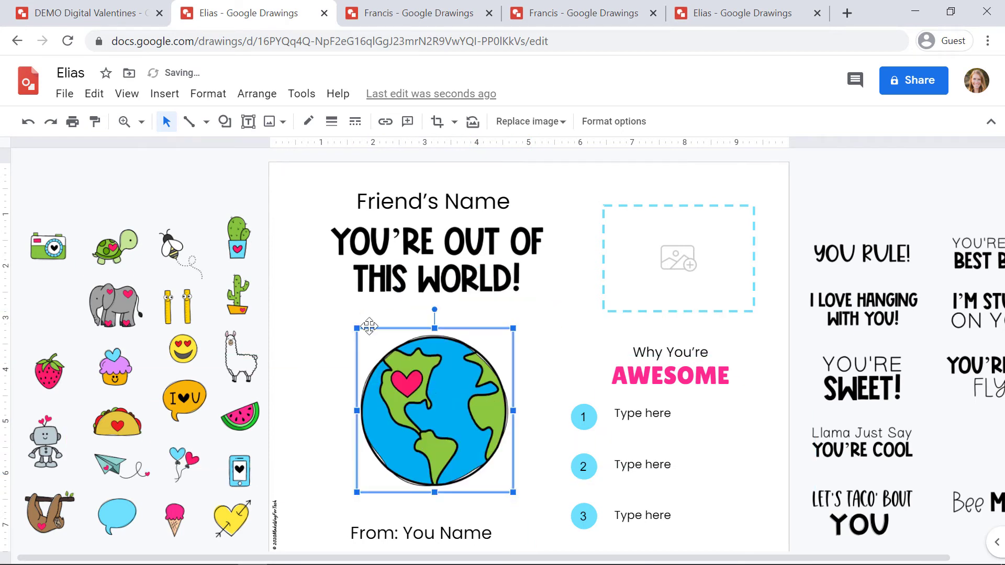
drag(356, 328, 345, 317)
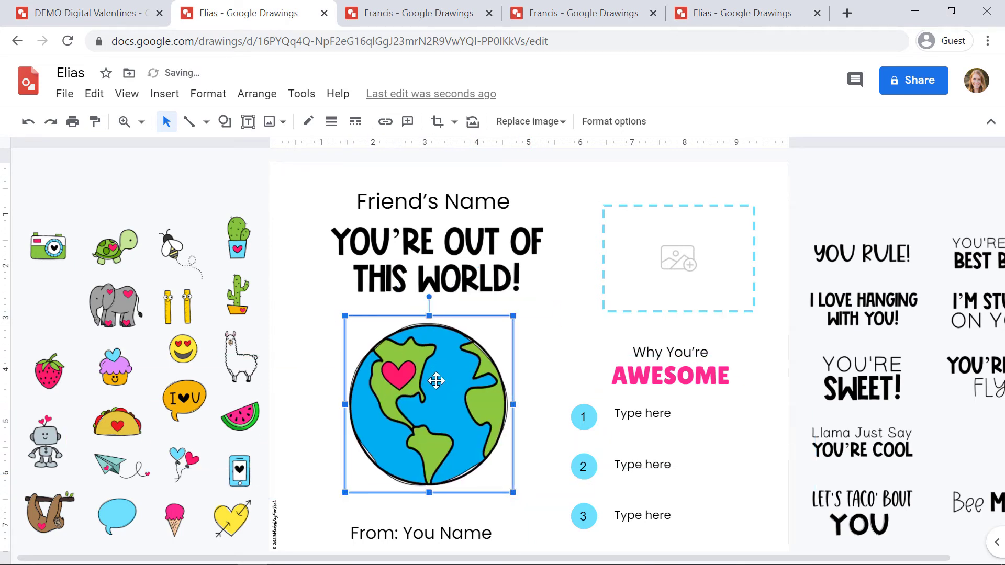
drag(433, 381, 432, 387)
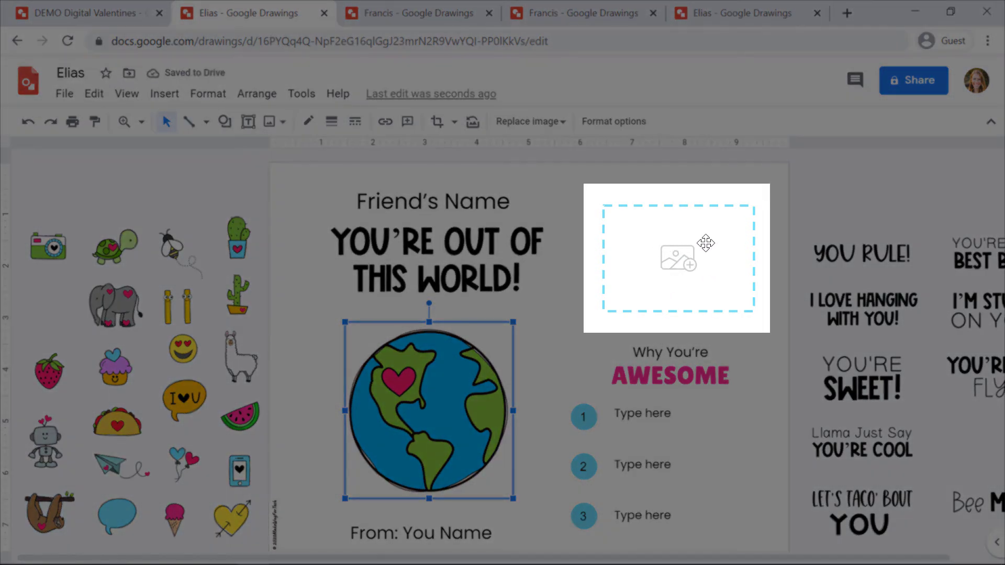
click(843, 209)
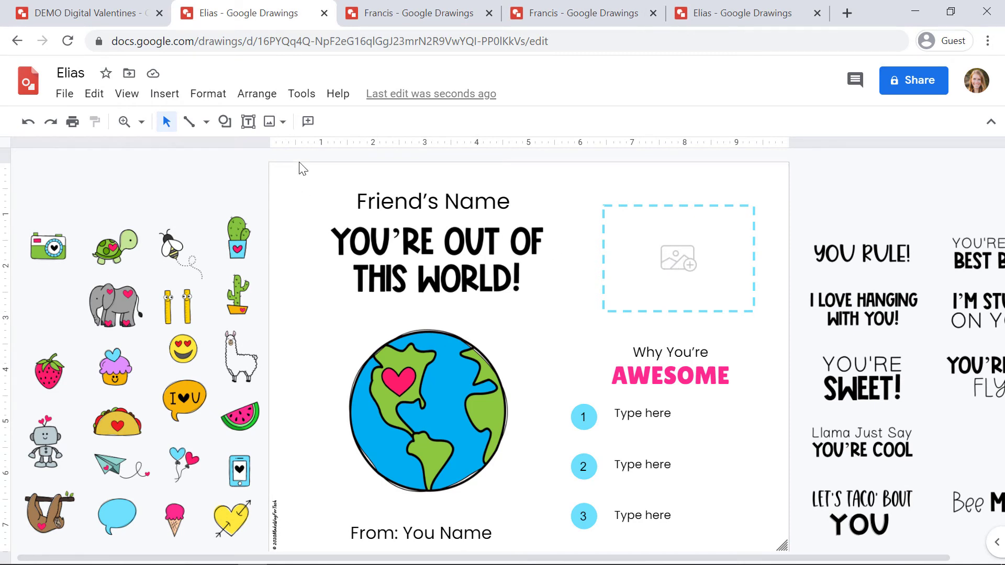
click(270, 126)
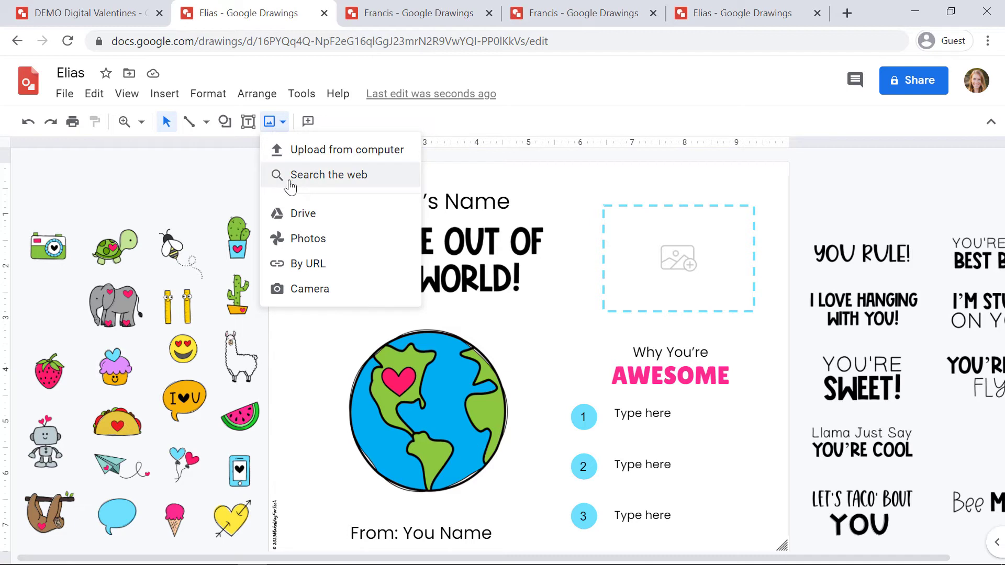
click(325, 366)
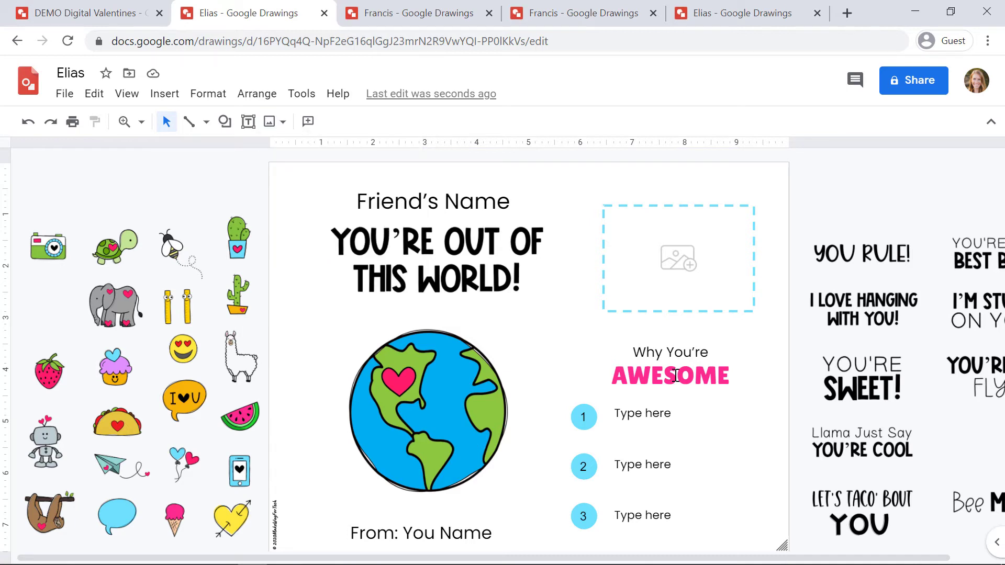
Replace "AWESOME" with "SUPER COOL" under "Why You're" and widen the text box on both sides
click(675, 374)
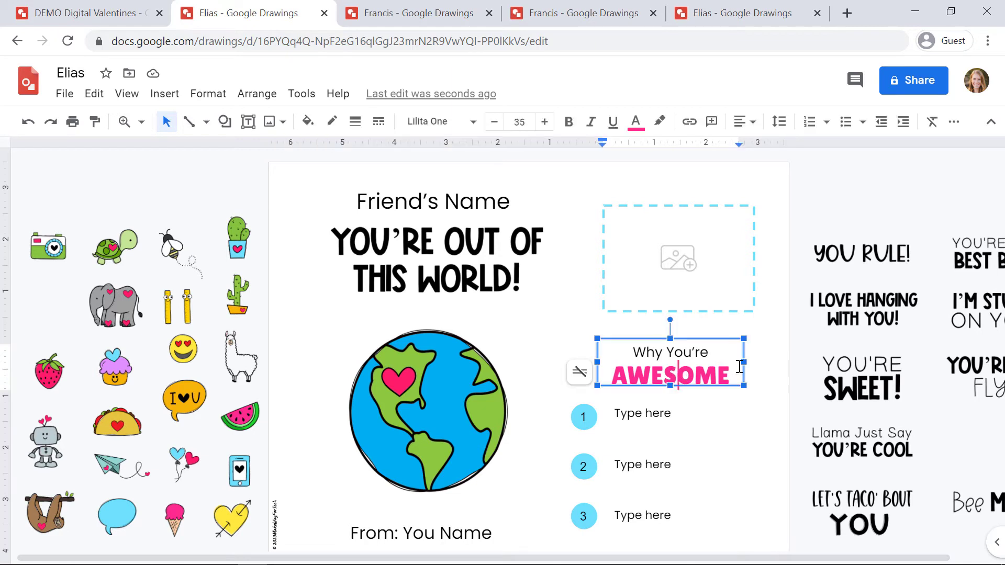
drag(732, 374, 606, 373)
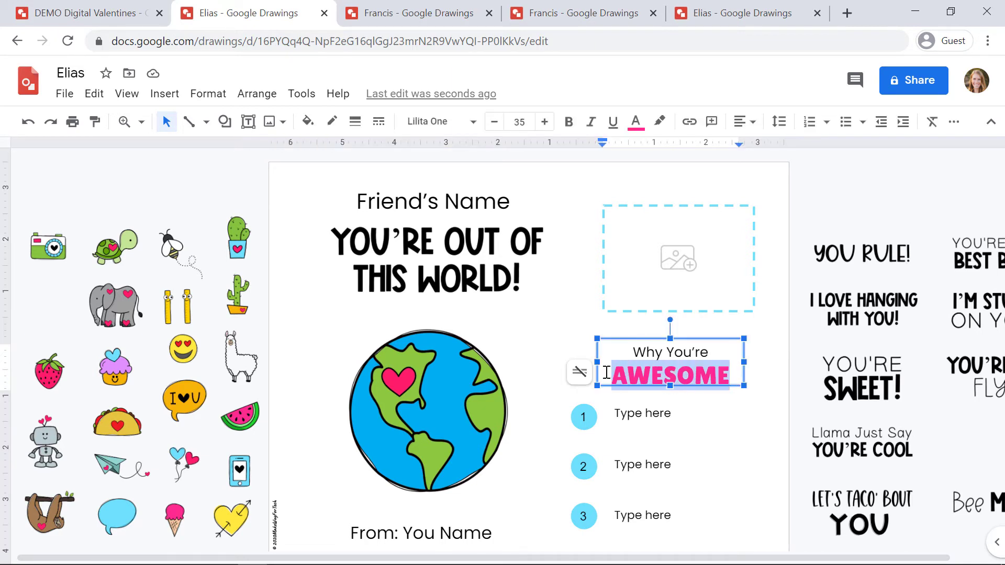
text(S)
key(BackSpace)
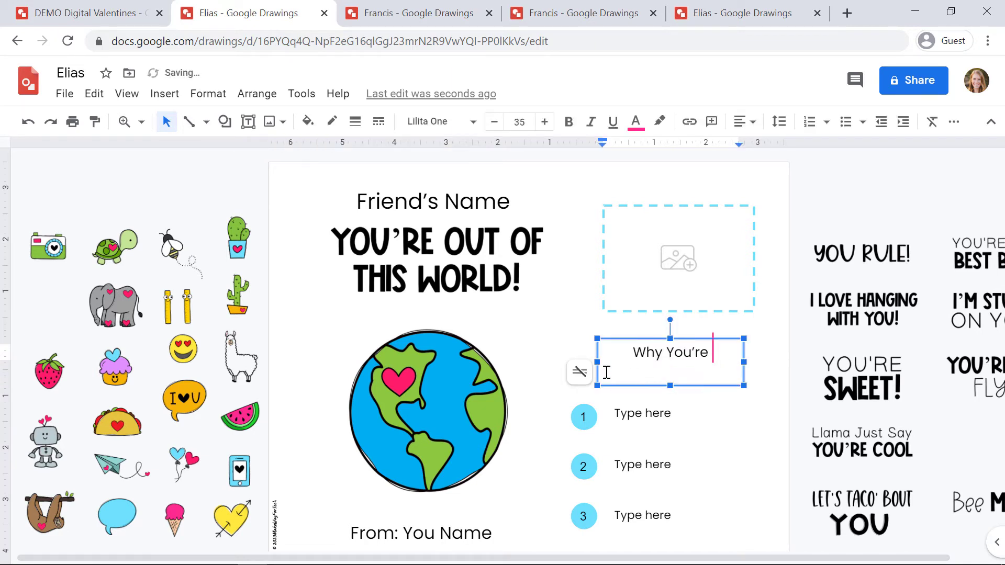
key(Return)
text(SUPER COOL)
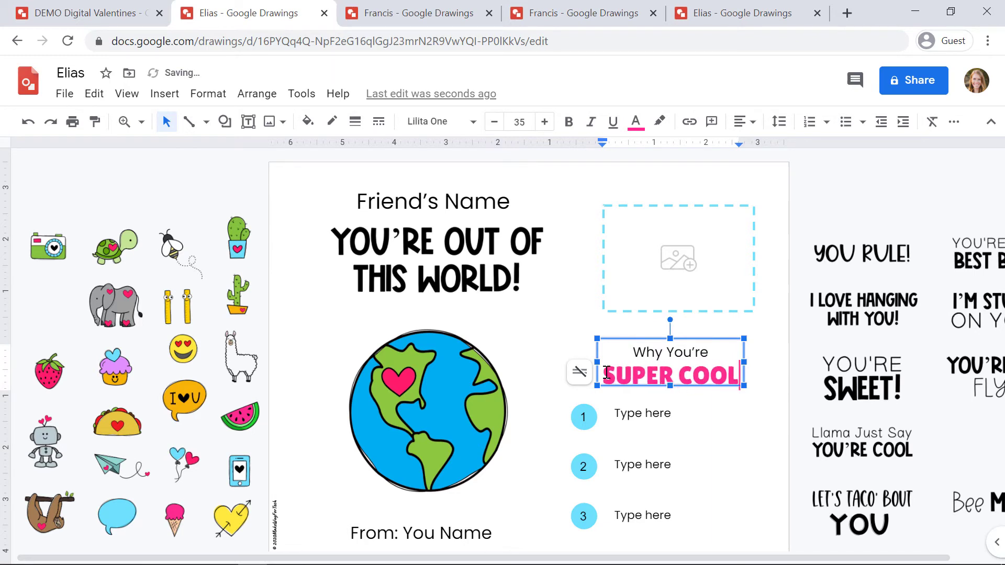
key(Escape)
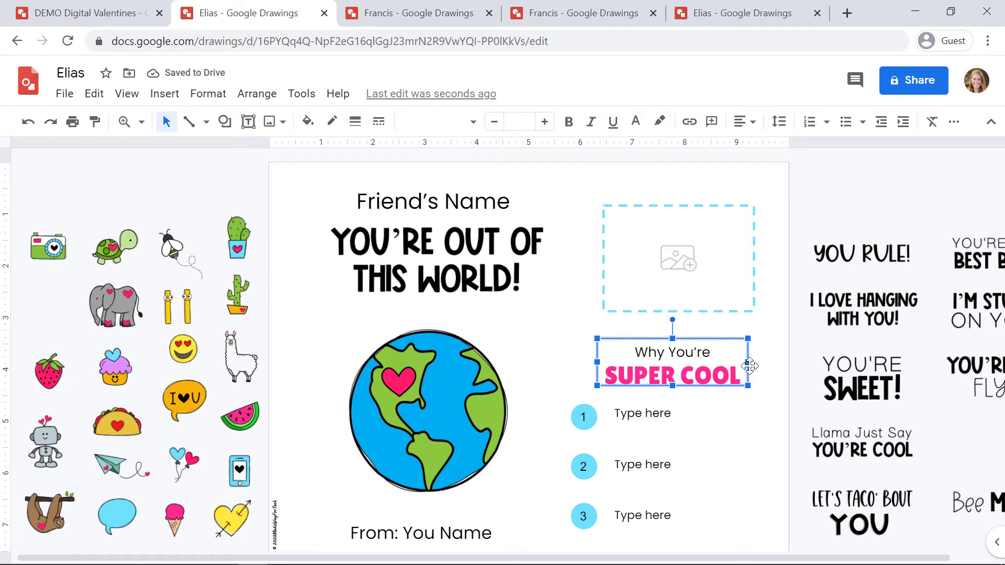
drag(754, 362, 759, 361)
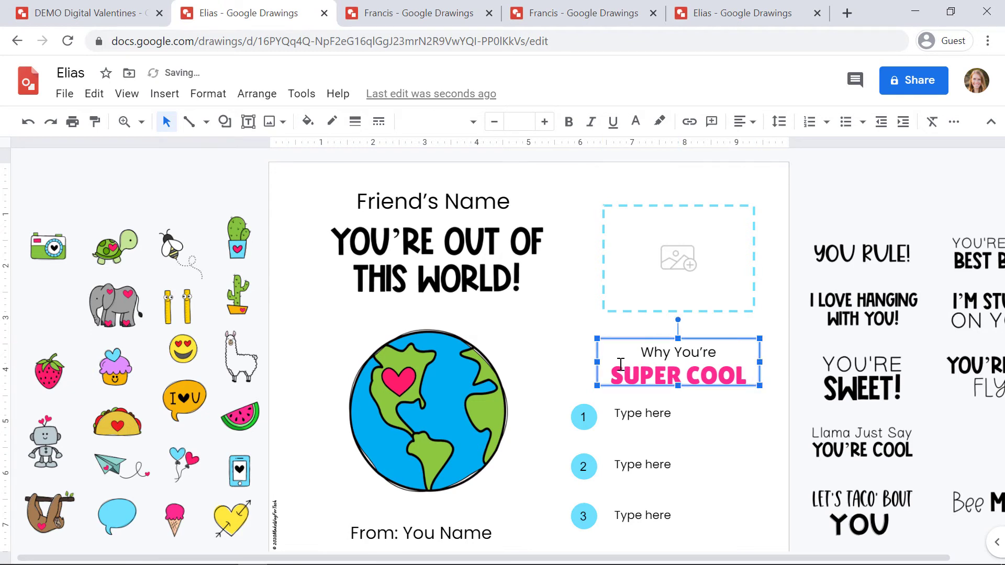
drag(596, 361, 591, 361)
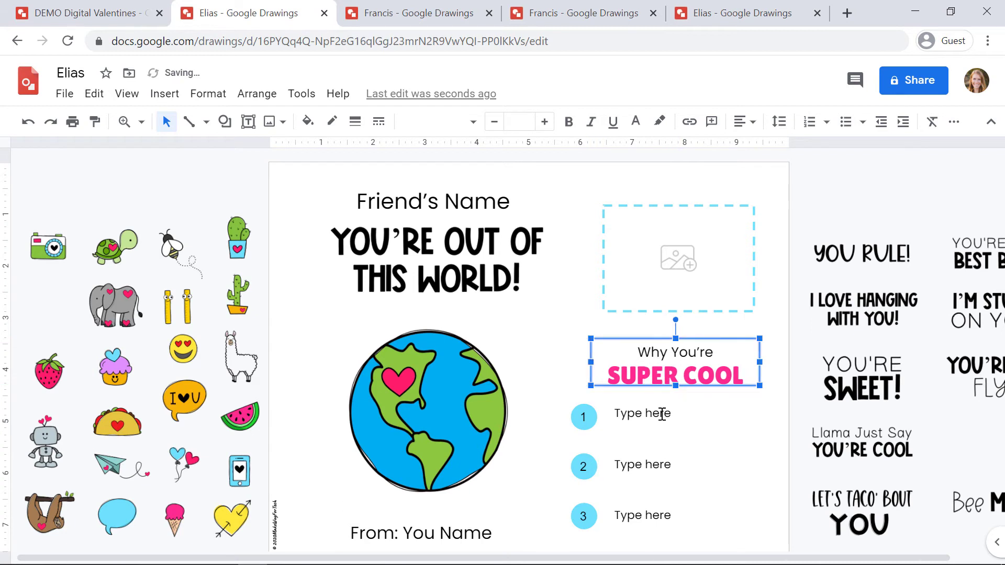
click(661, 414)
click(655, 461)
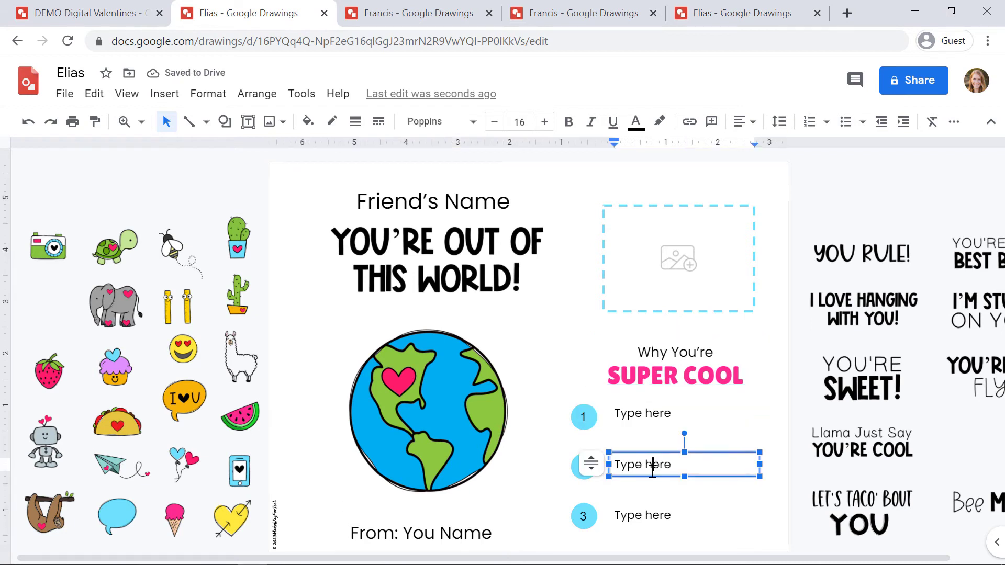
click(642, 519)
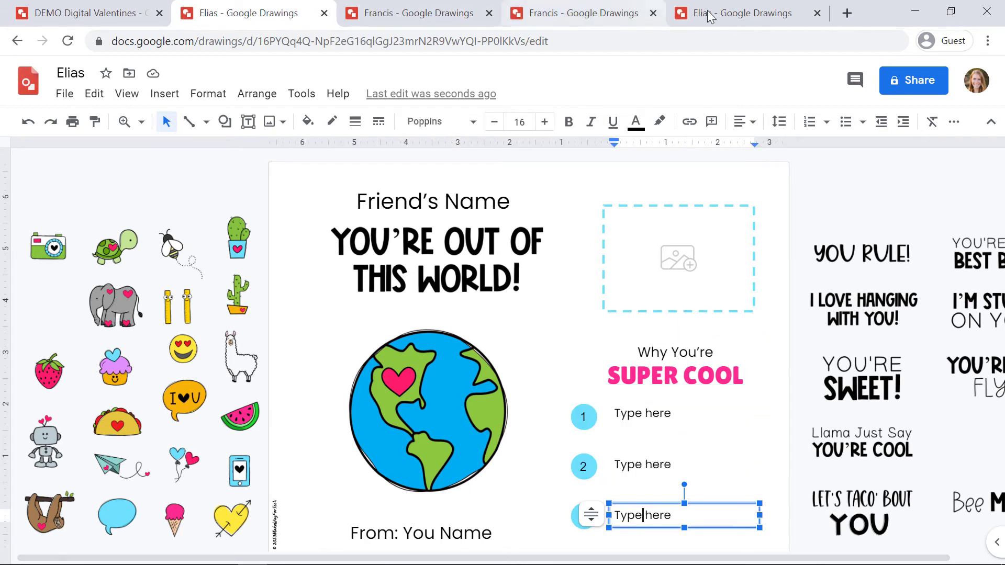
Switch to the completed valentine with the rocket photo and delete all leftover sayings and clipart around the page
click(733, 13)
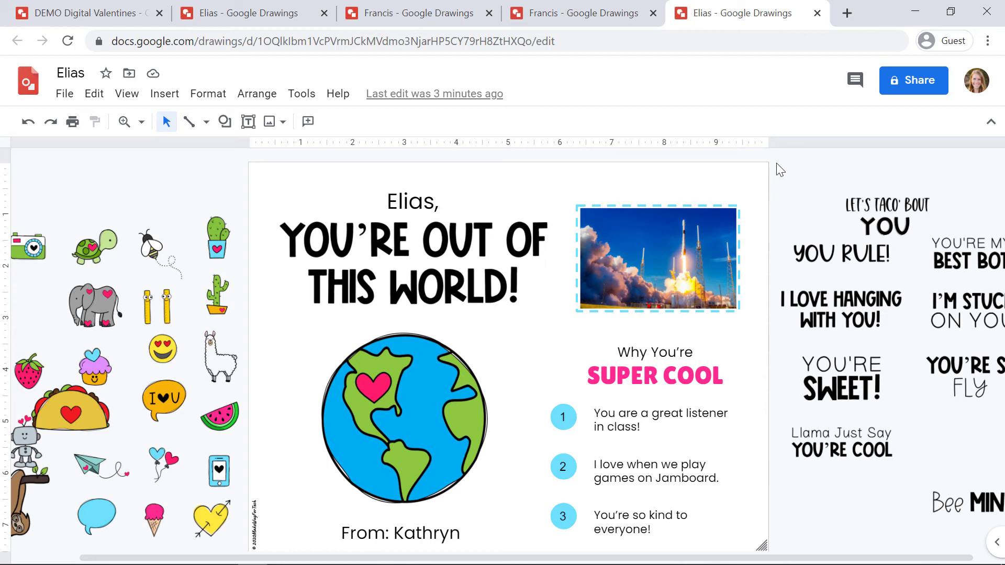
drag(777, 163, 984, 517)
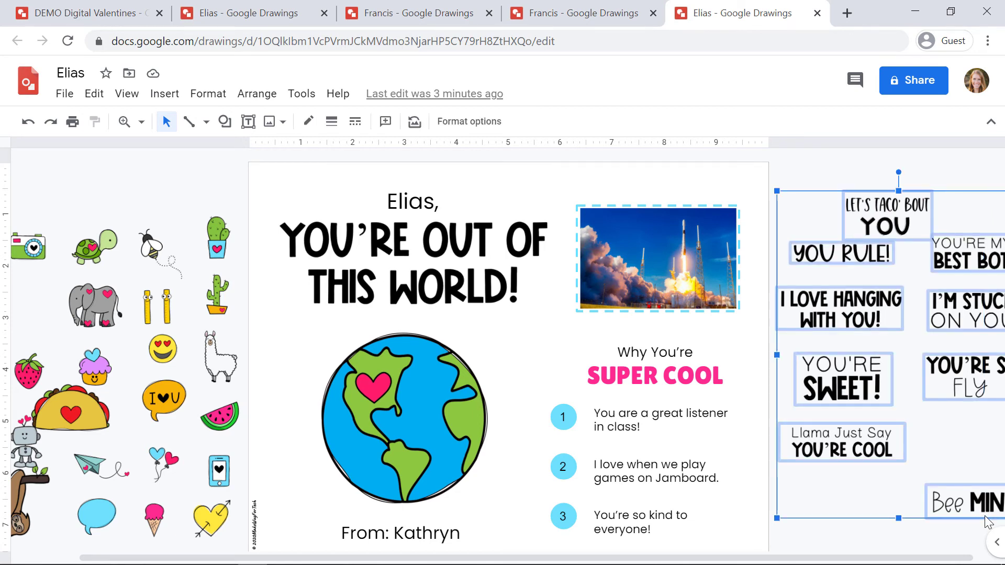
key(Delete)
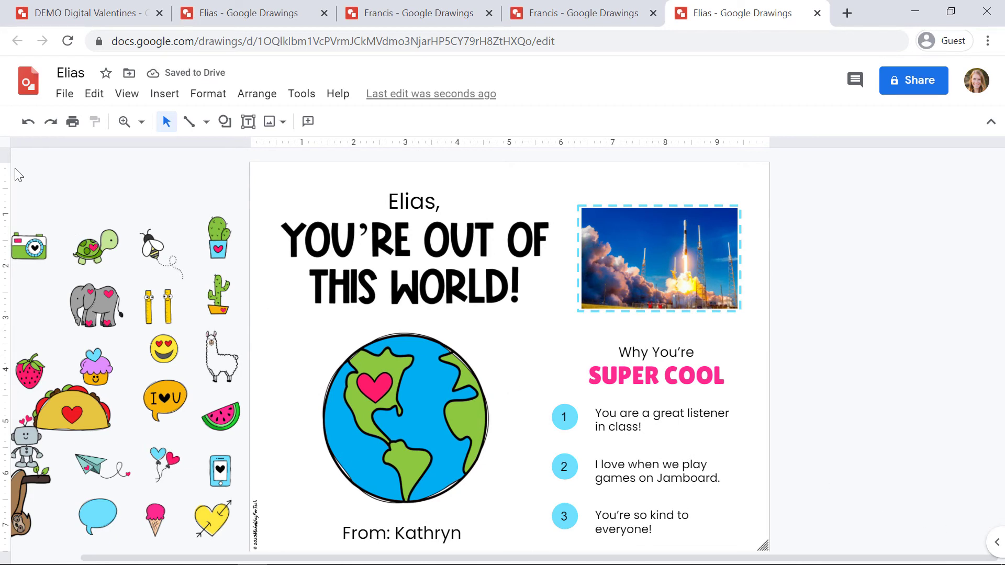
drag(14, 166, 236, 539)
key(Delete)
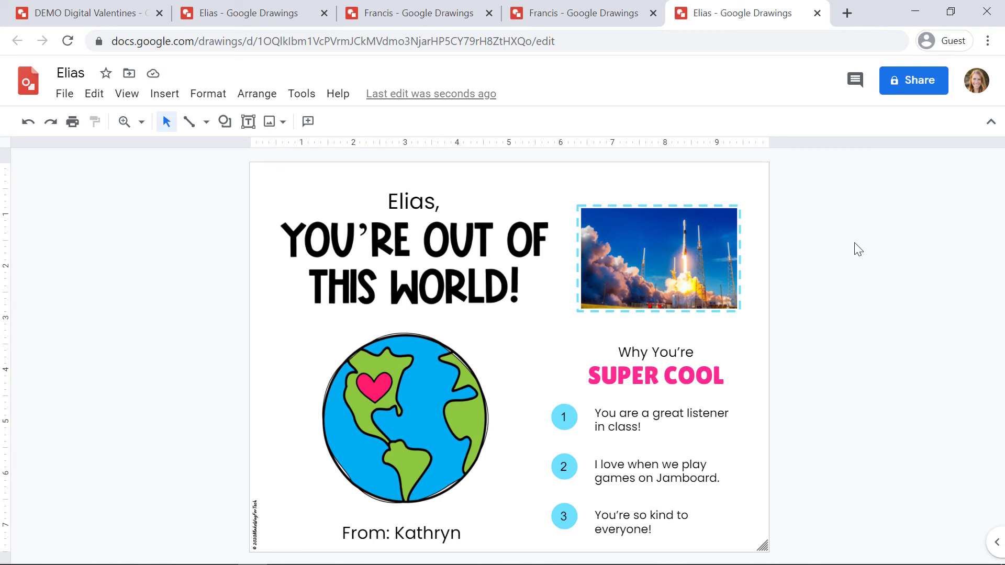
View the sharing settings of the completed valentine and leave them without adding anyone
click(903, 97)
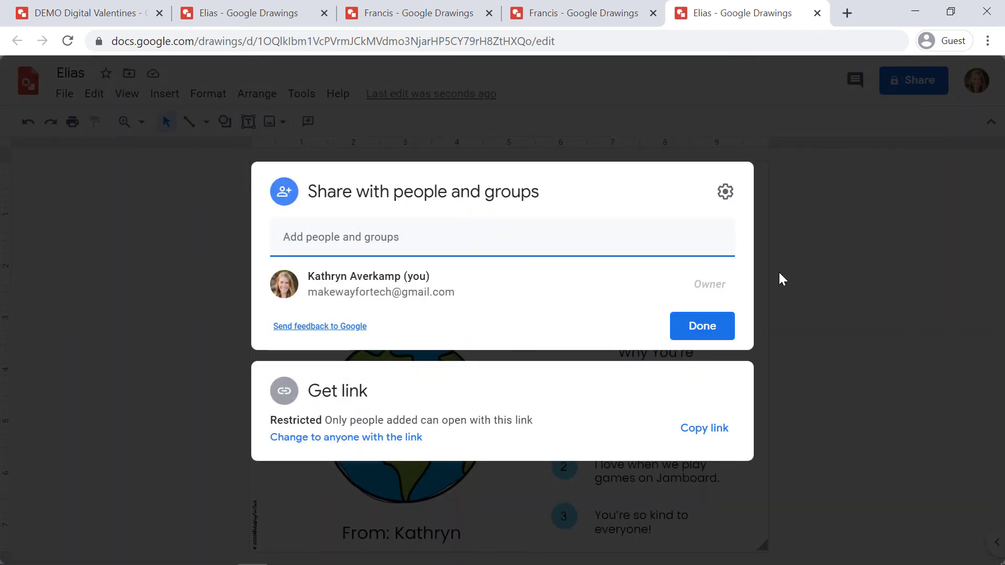
click(891, 303)
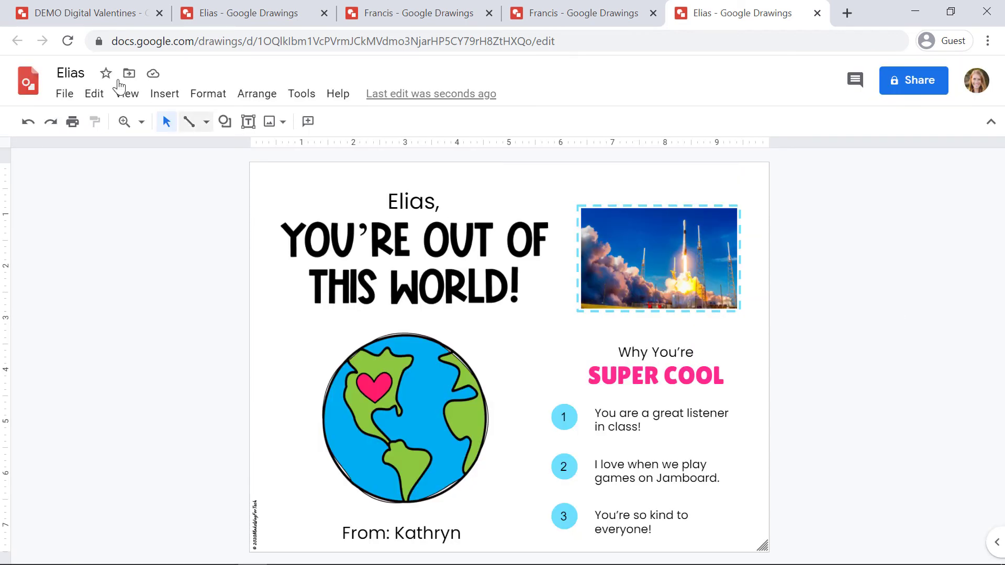
Return to the "DEMO Digital Valentines - Choose a Template" drawing and deselect the Template 3 image
click(84, 15)
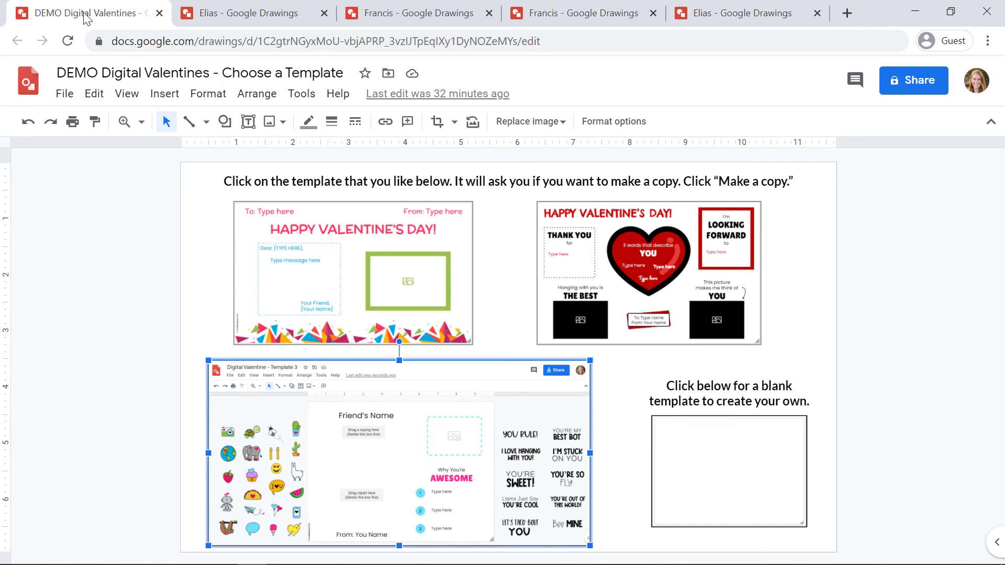
click(101, 288)
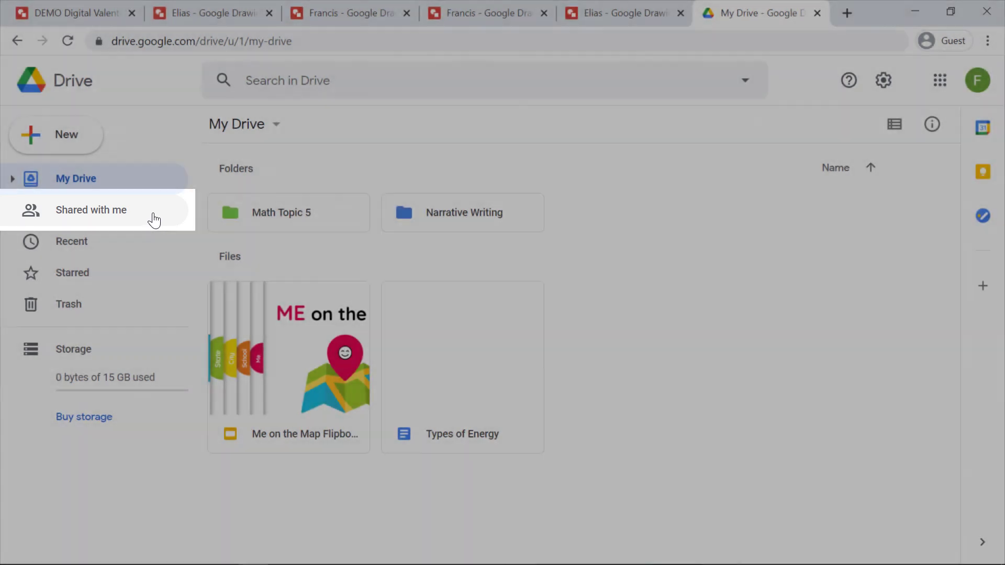
Switch to Google Drive and show the files shared with the friend's account
click(153, 220)
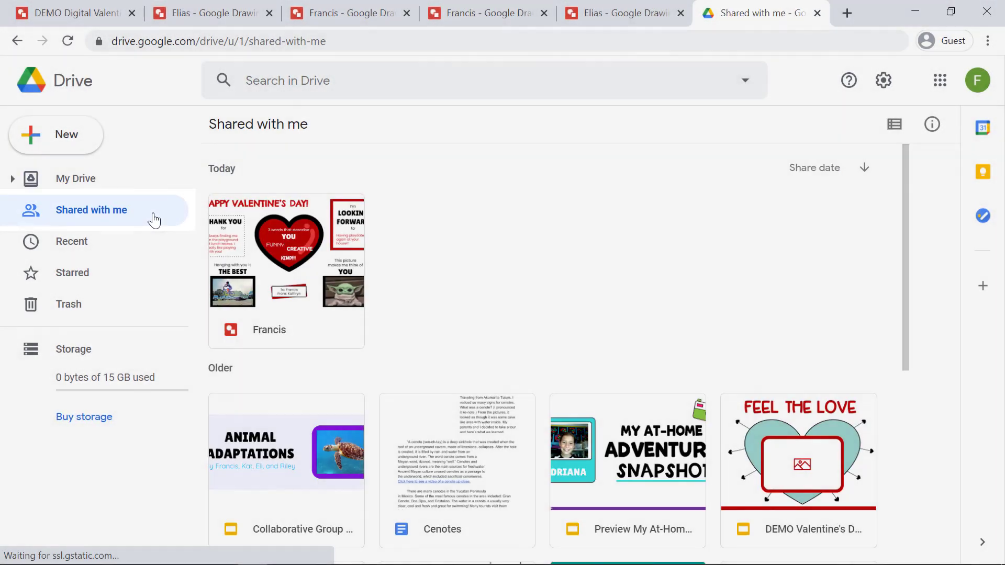